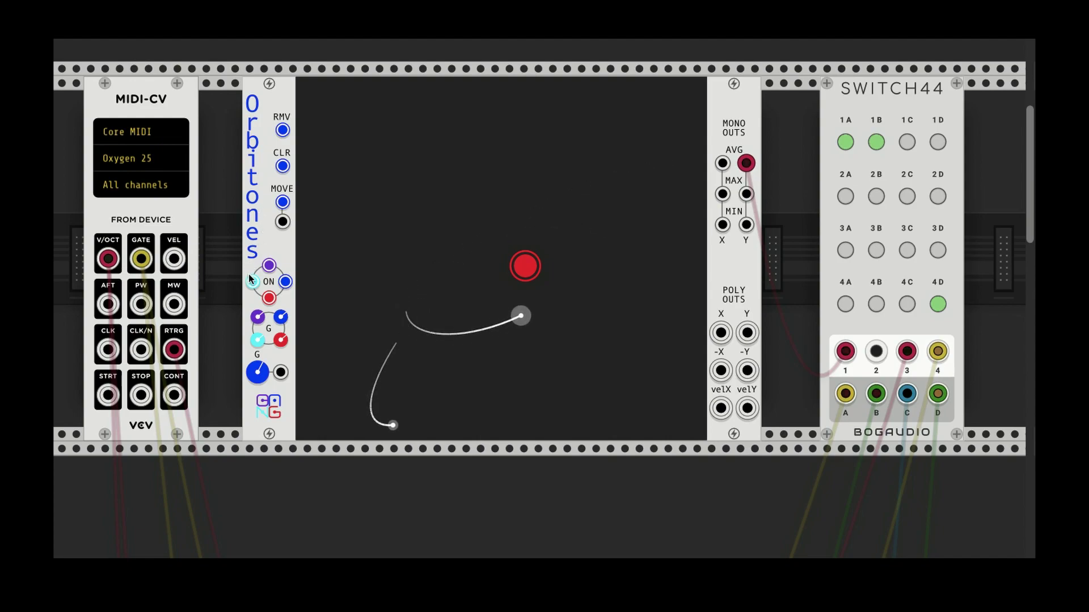
- Turn on the cyan, purple and blue attractors in Orbitones, and reposition the blue attractor toward the upper left and the red one near the centre
mouse_move(522, 268)
mouse_down()
mouse_move(491, 247)
mouse_move(505, 245)
mouse_move(505, 260)
mouse_up()
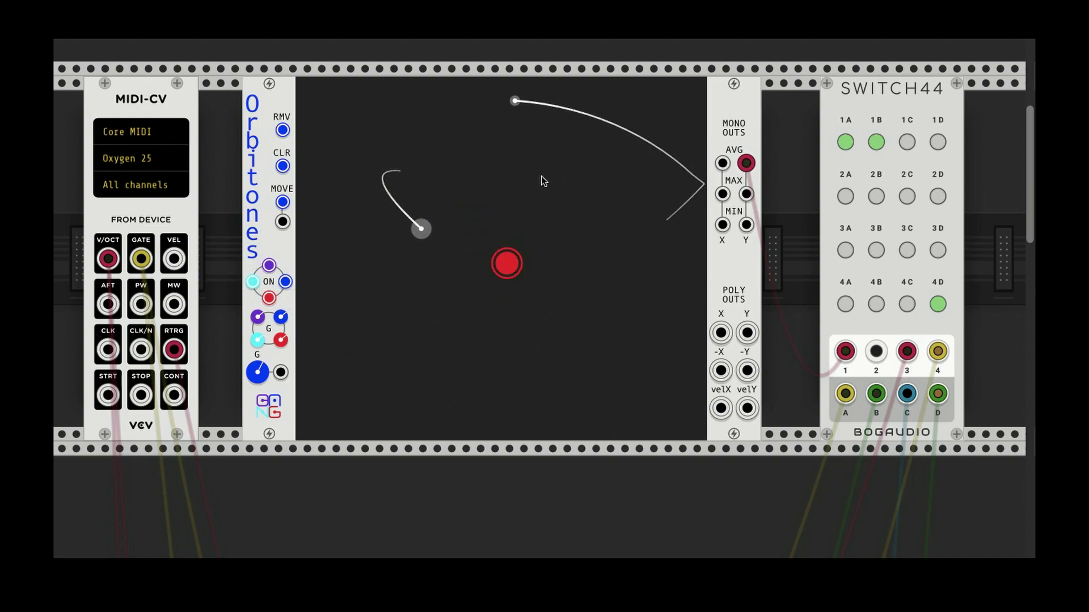
click(253, 282)
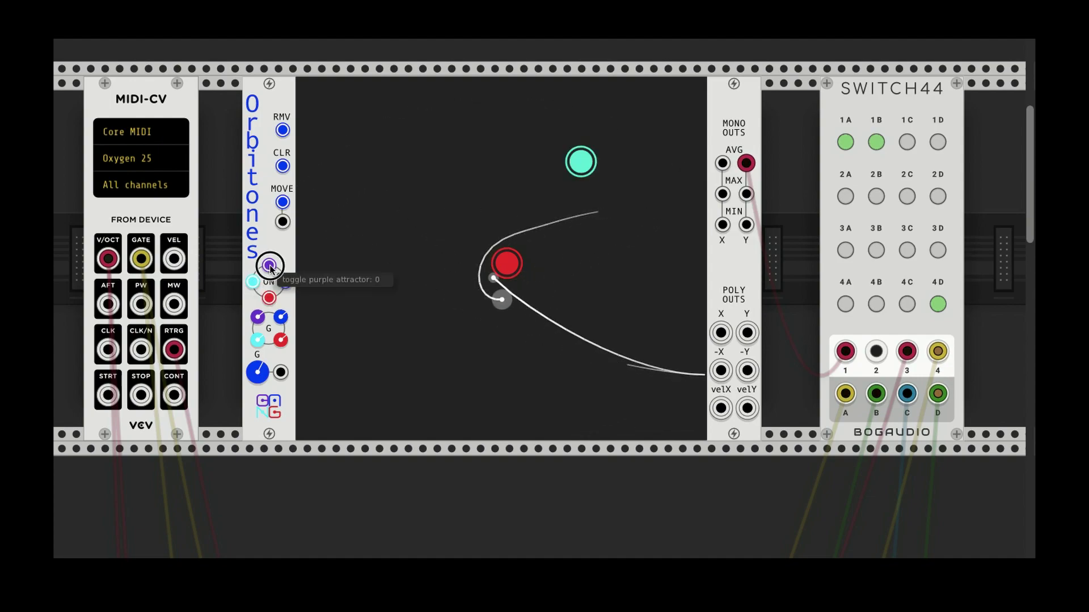
click(269, 266)
click(286, 281)
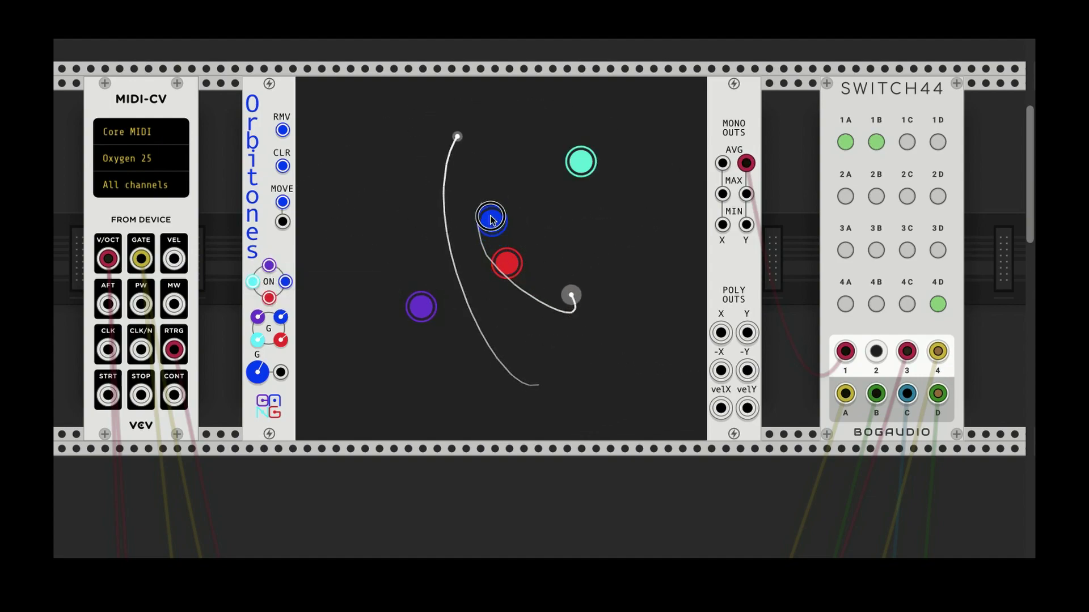
drag(492, 229, 416, 194)
drag(506, 263, 492, 241)
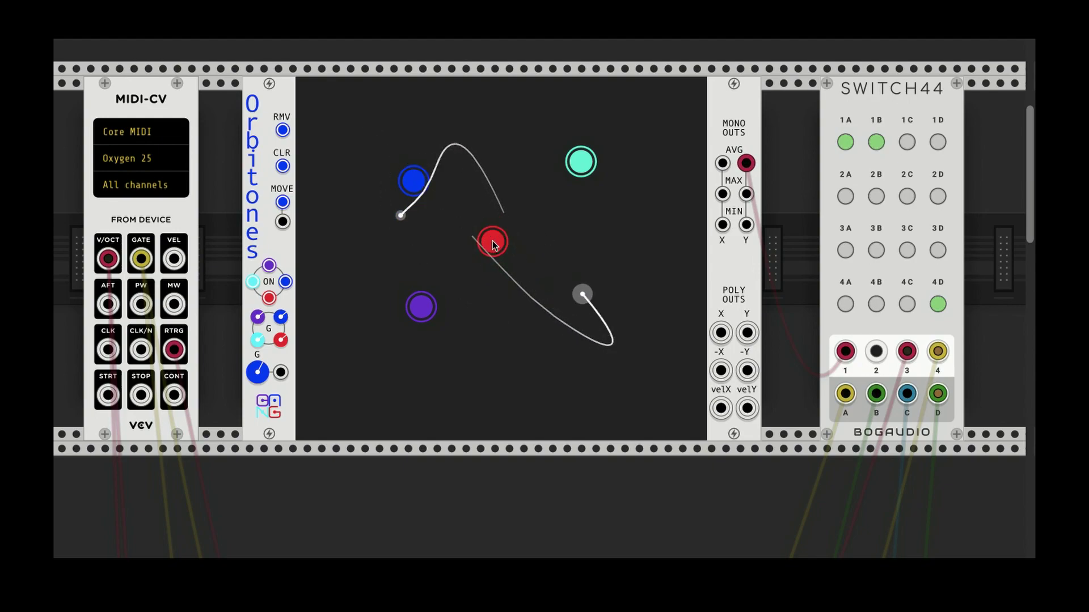
- Turn off the purple, cyan and blue attractors and shift the remaining red attractor slightly to the right
click(268, 265)
click(252, 284)
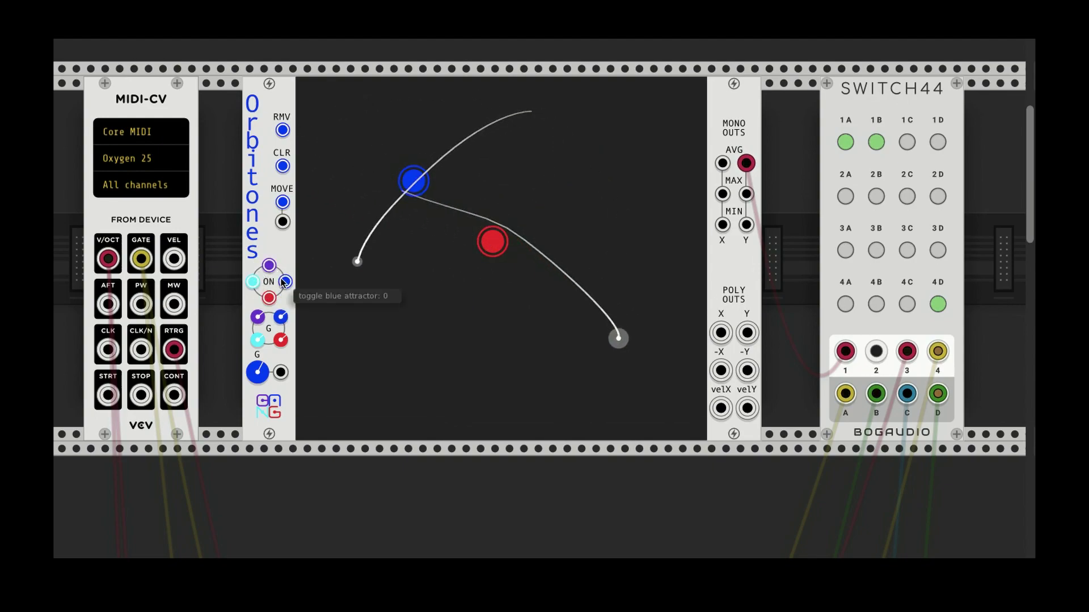
click(286, 282)
drag(492, 242, 509, 241)
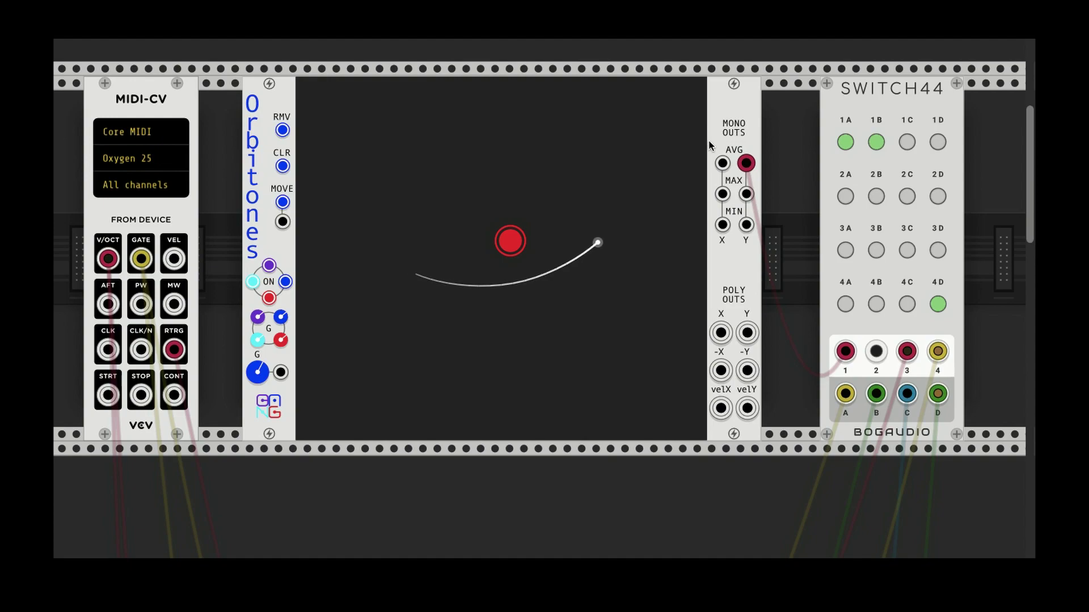
- Compare the mono Y outputs by moving the switch input 1 cable from AVG to MAX to MIN, and back to AVG
drag(746, 164, 746, 194)
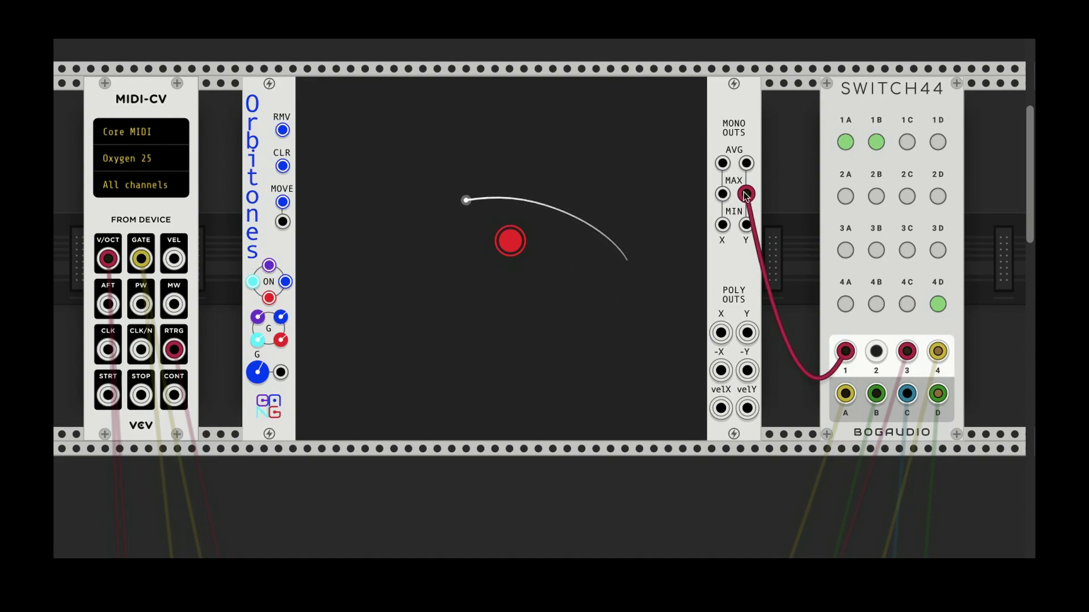
drag(747, 194, 745, 225)
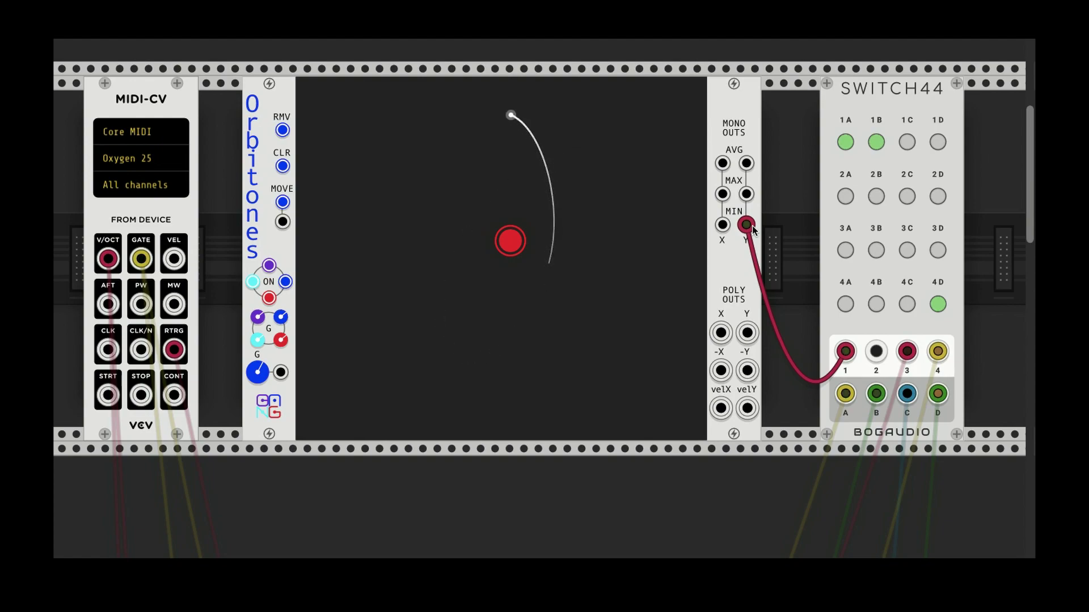
drag(739, 226, 747, 166)
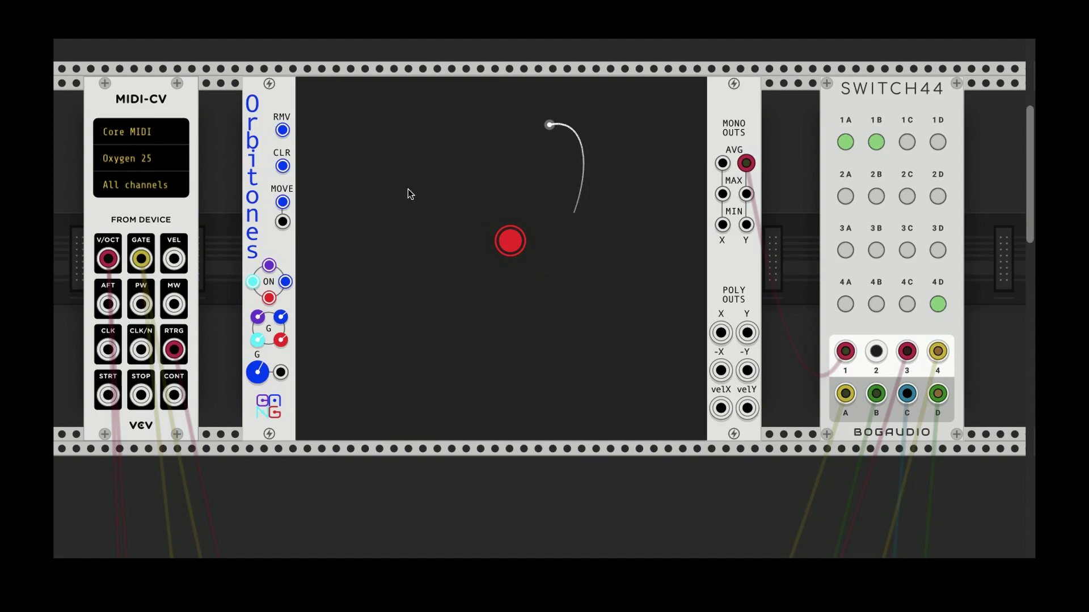
- Add a series of new particles across the lower part of the Orbitones display, below the red attractor
click(542, 347)
click(500, 365)
click(502, 366)
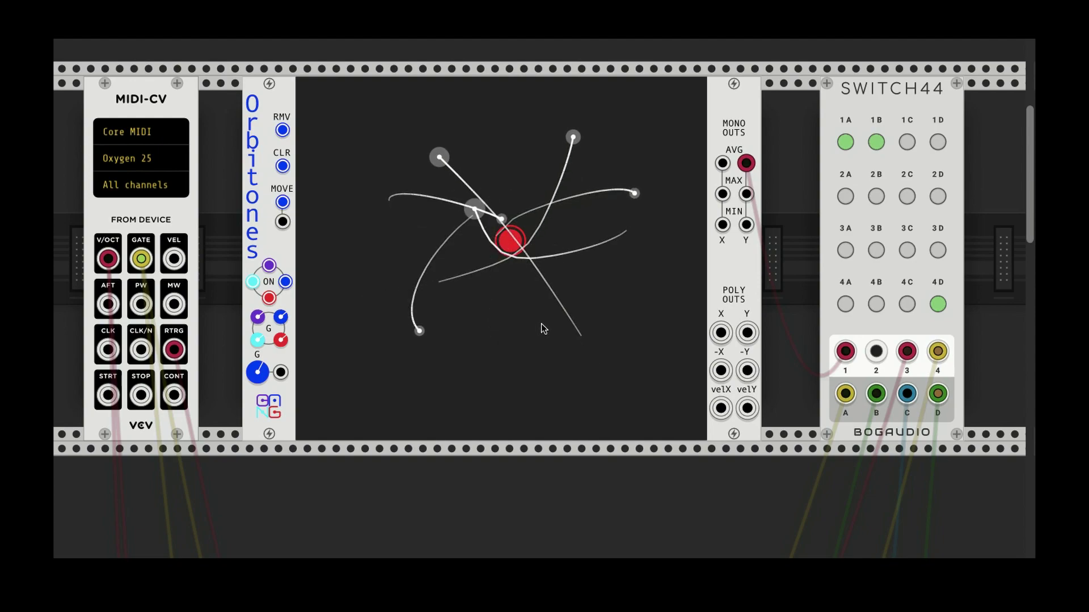
click(488, 360)
click(455, 372)
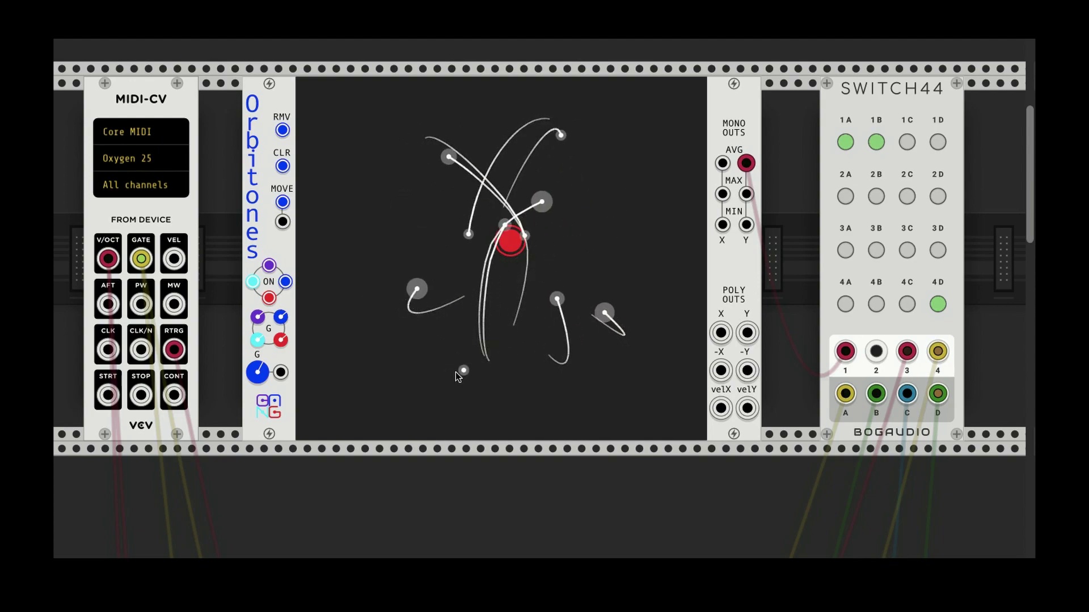
click(376, 381)
click(360, 367)
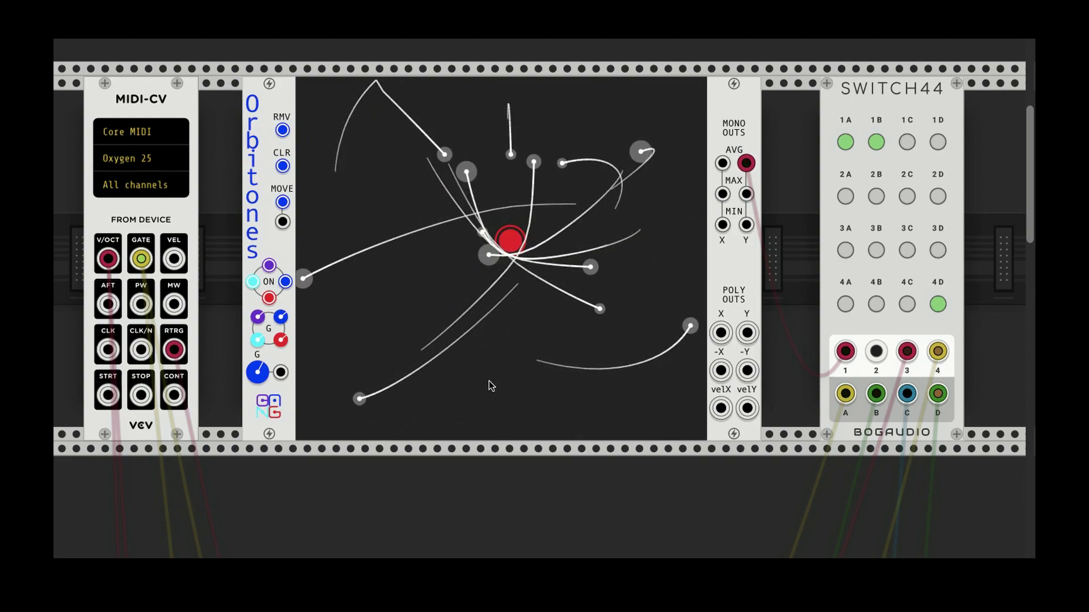
- Move the switch input 1 cable from the AVG Y output to MAX Y and on to MIN Y with many particles running
drag(746, 163, 745, 194)
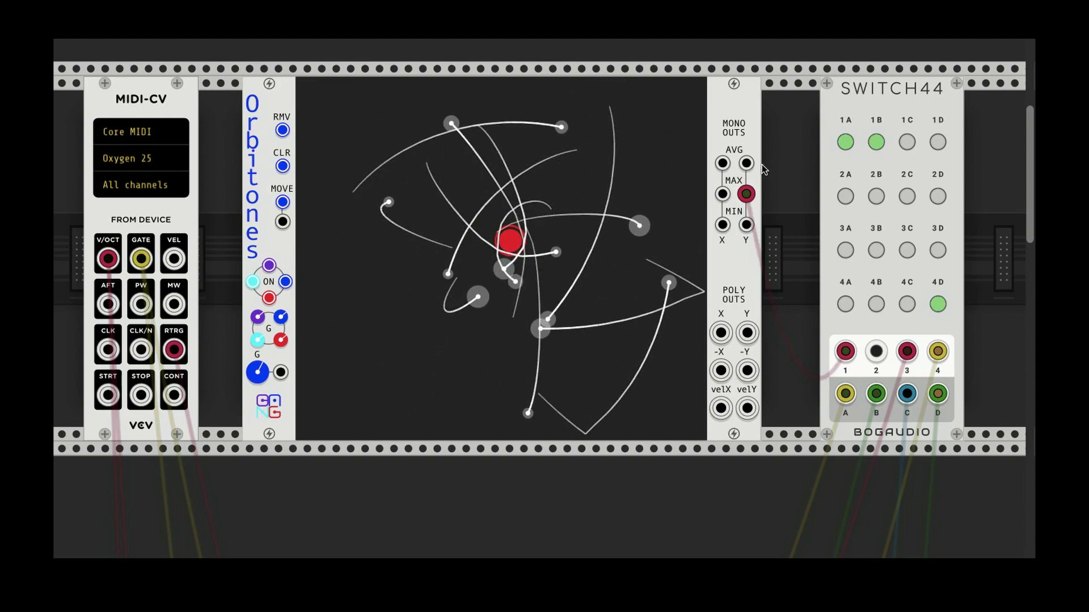
drag(747, 195, 747, 225)
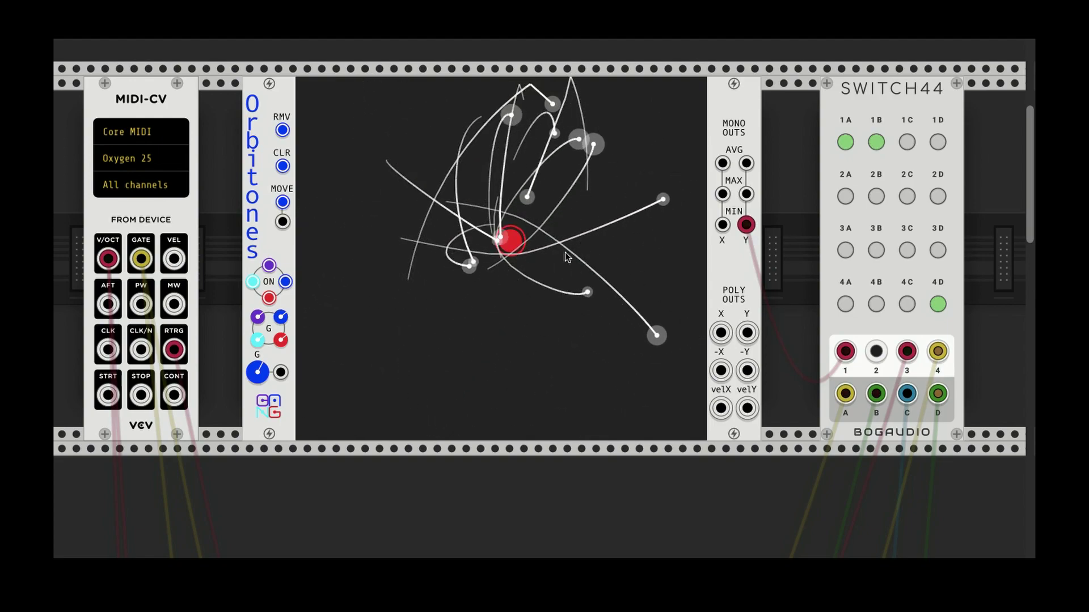
- Clear the Orbitones particles and reroute the switch input 1 cable from the mono MIN Y output, via AVG Y, to the poly Y output
click(282, 166)
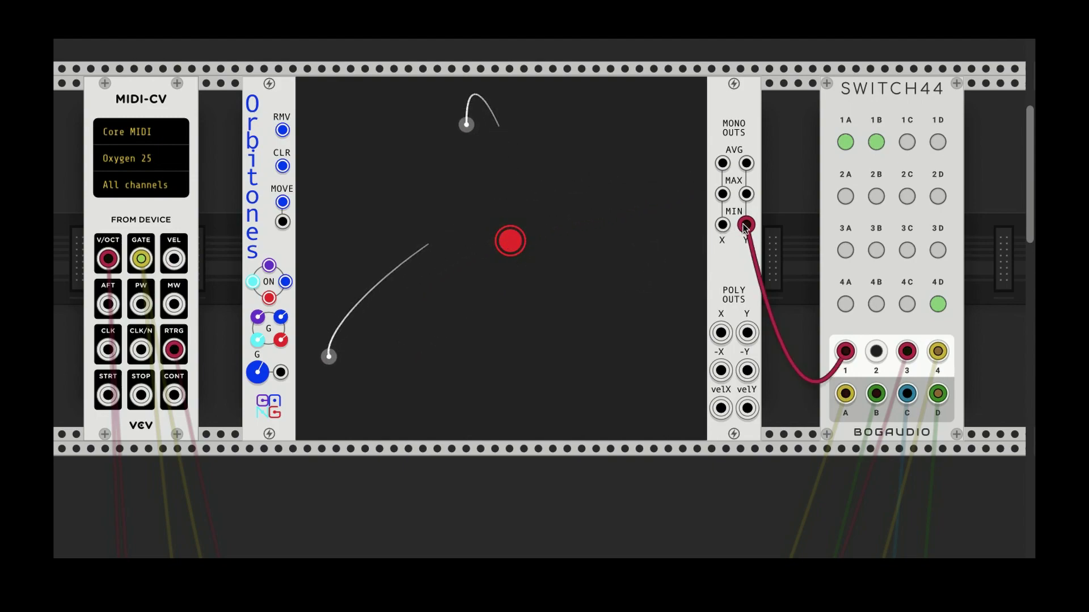
drag(743, 232, 752, 165)
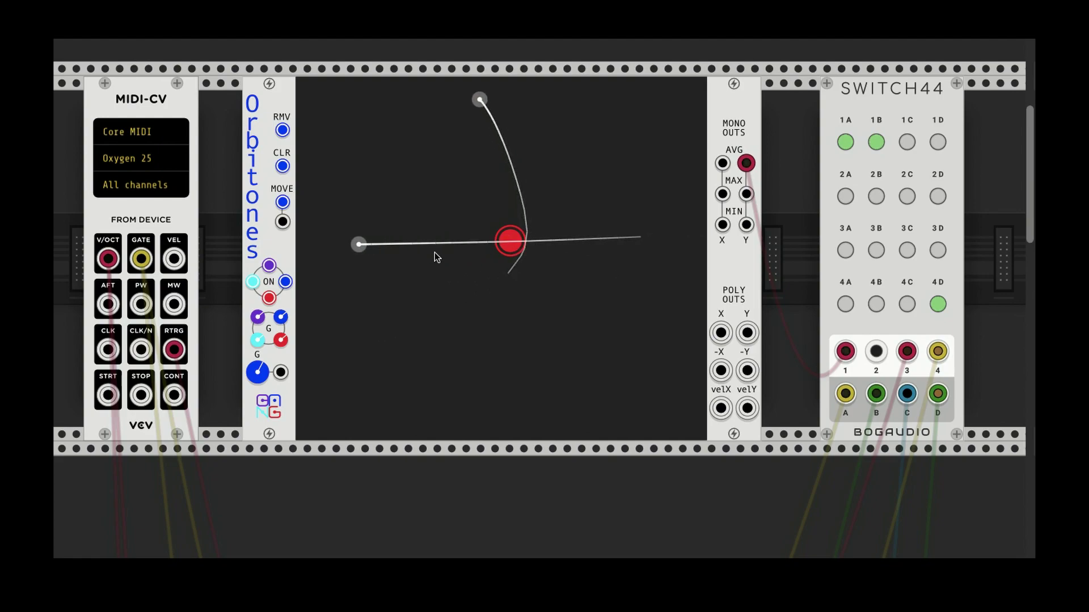
drag(745, 164, 748, 335)
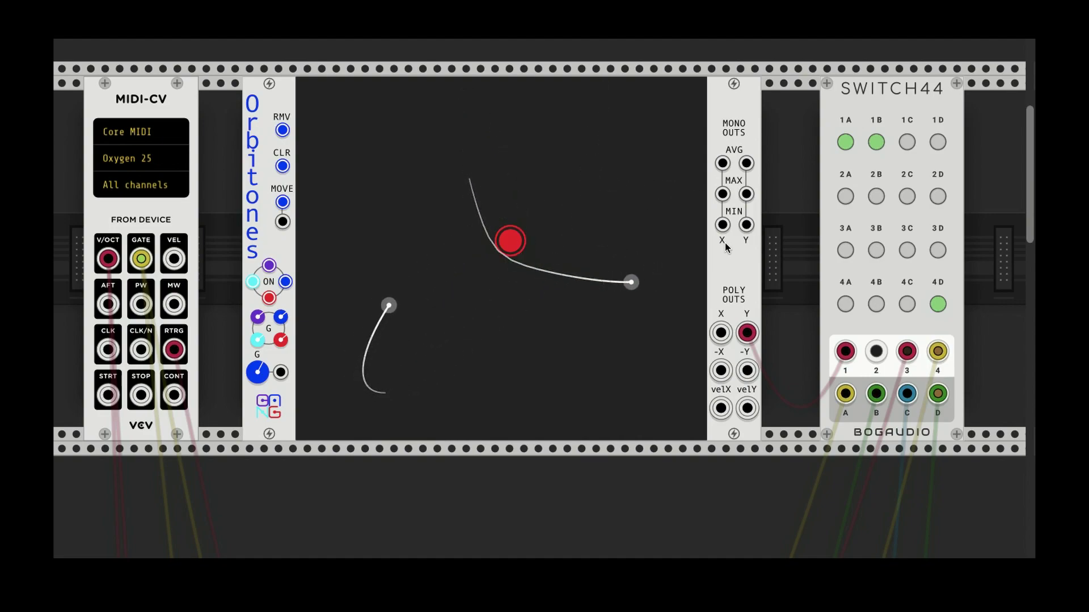
- Set the polyphony channels to 2 on both the MIDI-CV and Orbitones modules
right_click(161, 214)
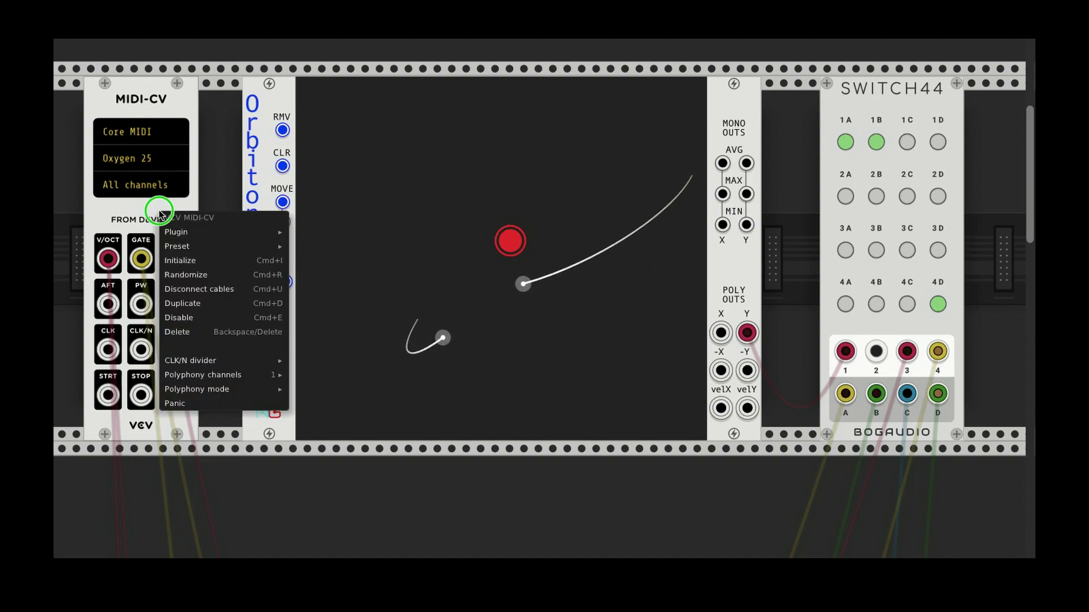
mouse_move(244, 375)
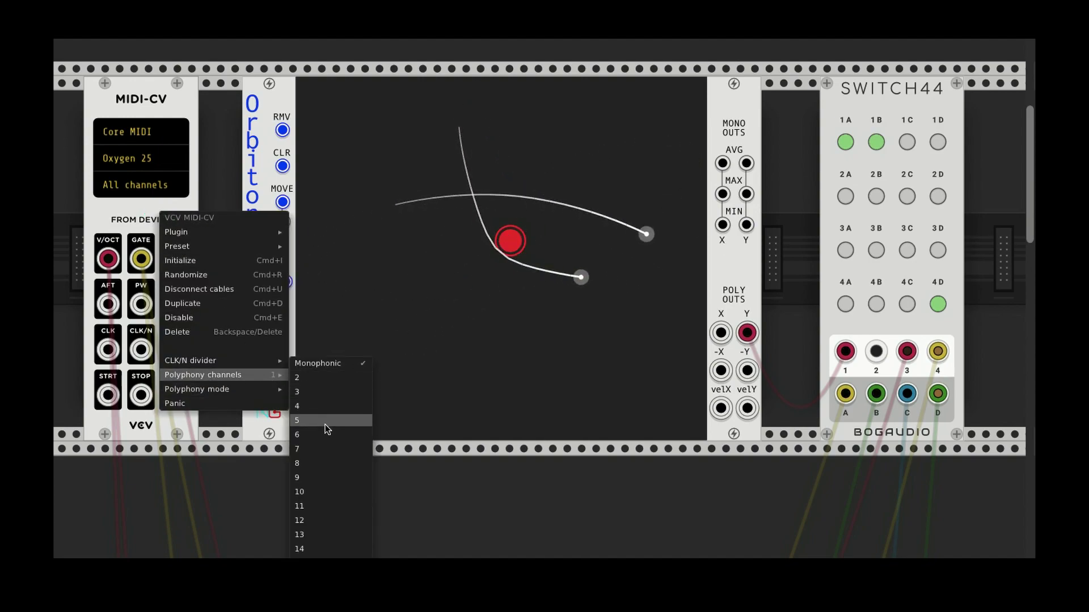
click(309, 376)
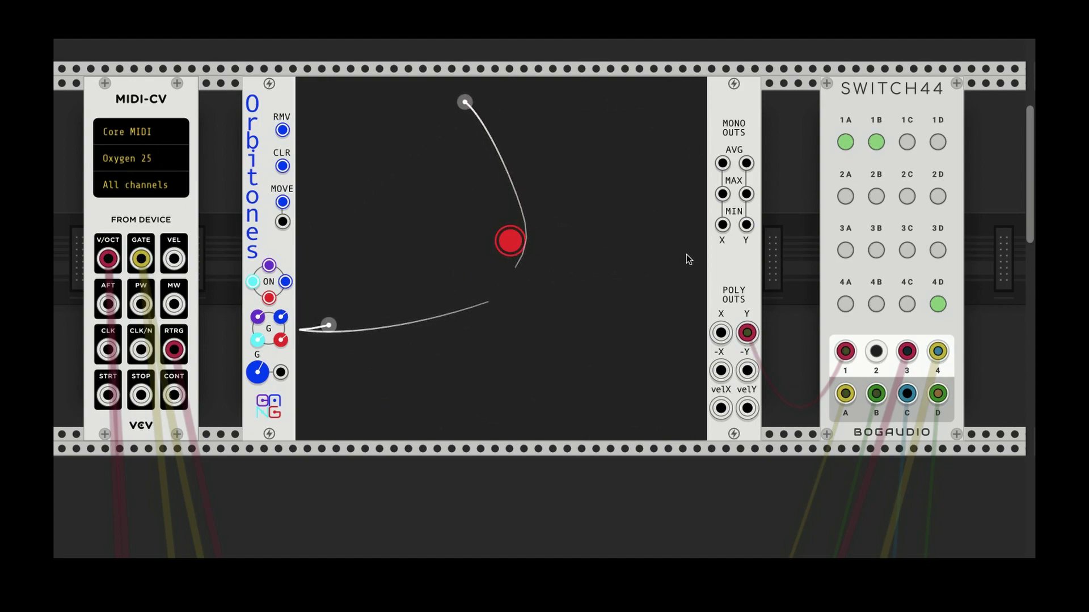
right_click(728, 276)
mouse_move(839, 421)
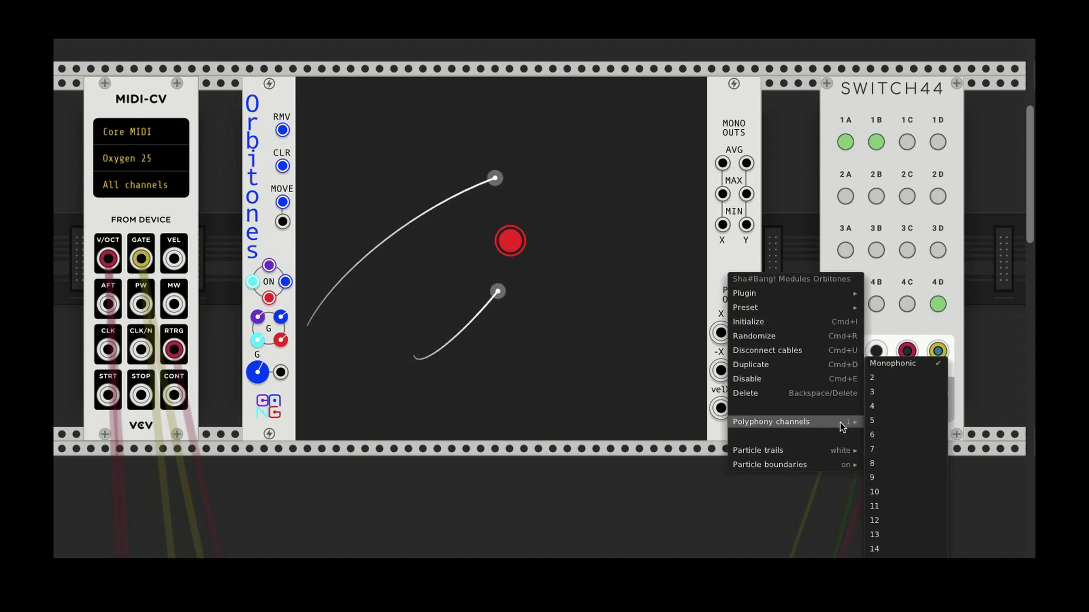
click(896, 378)
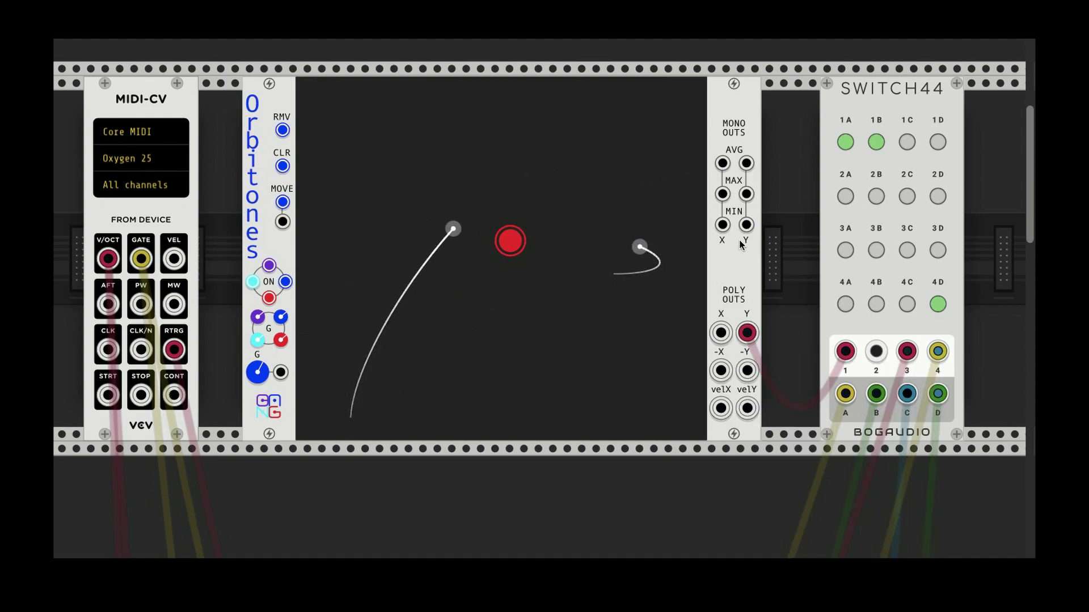
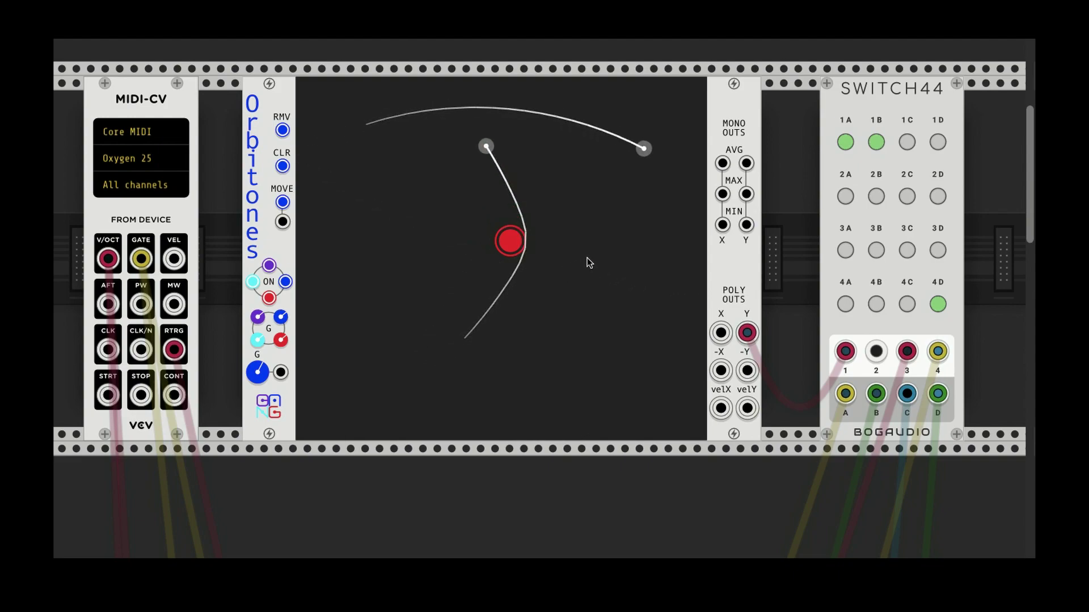
- Try the velY output as the source for switch input 1 and return the cable to the poly Y output
drag(749, 331, 747, 408)
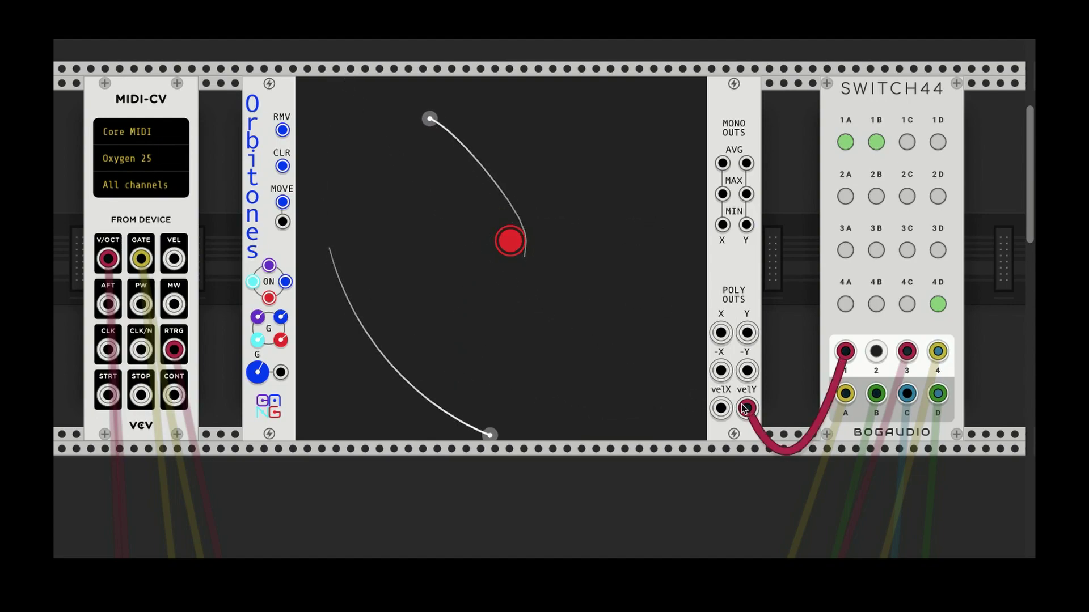
drag(746, 408, 746, 334)
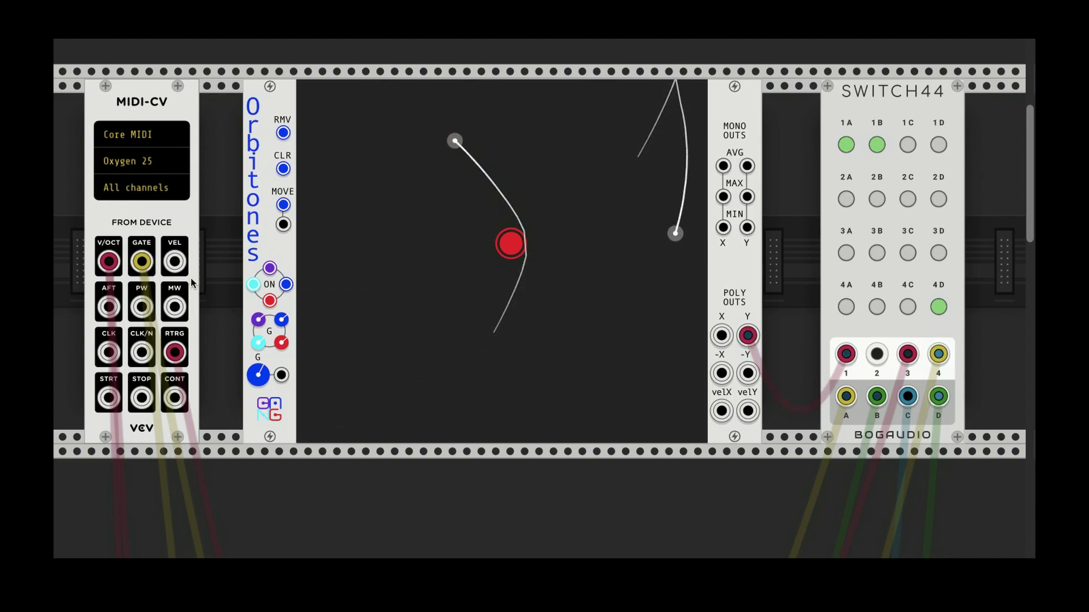
- Turn the blue, purple and cyan attractors back on and move the red attractor to the lower right of the others
click(286, 285)
click(269, 267)
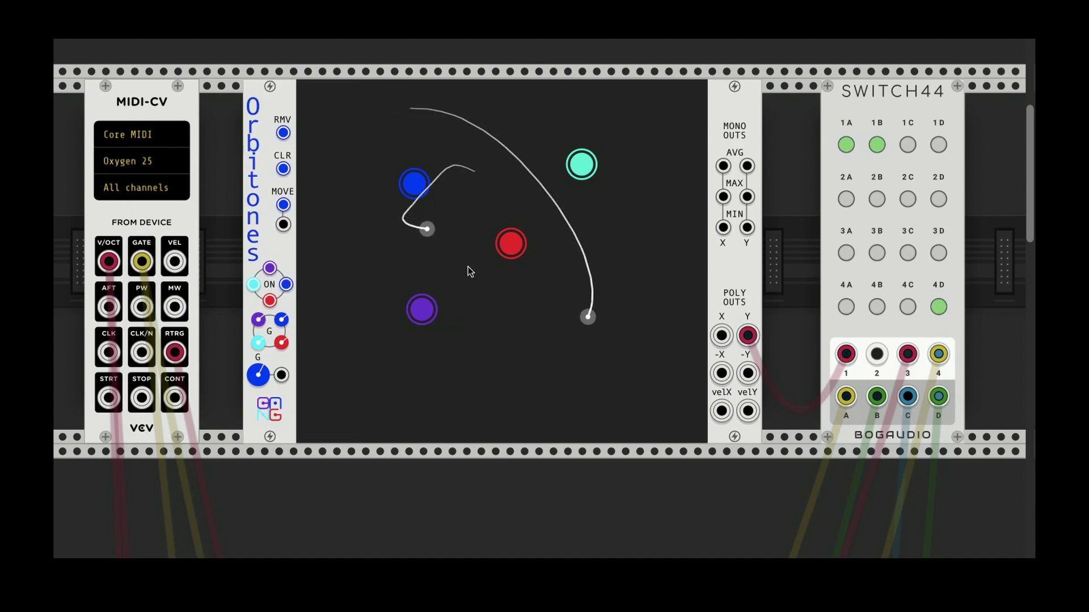
drag(507, 245, 603, 301)
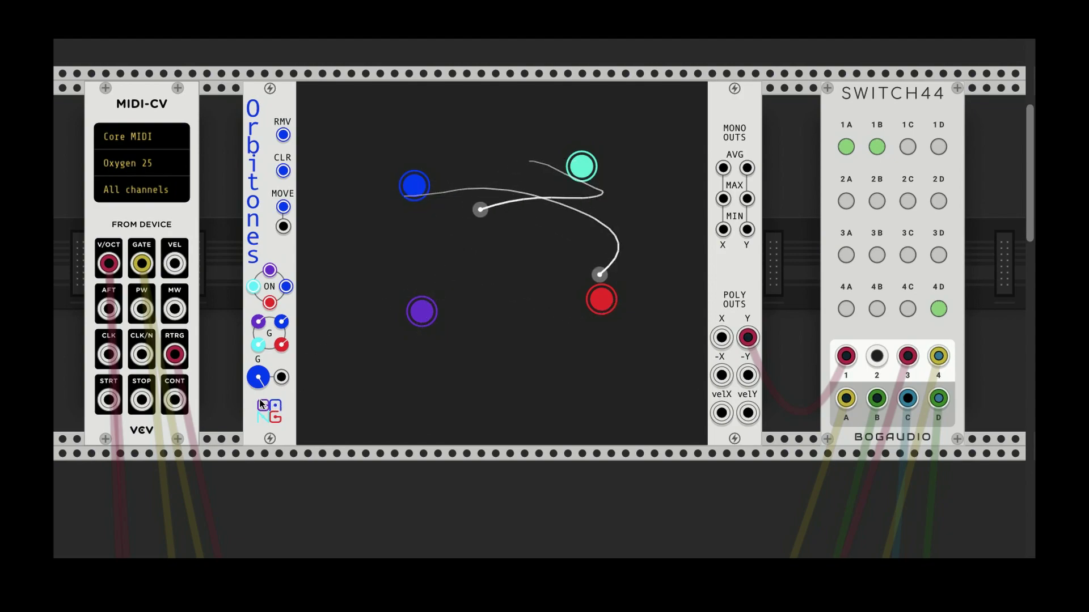
- Set the global gravity of Orbitones to 30
click(255, 375)
right_click(258, 378)
text(1)
key(Return)
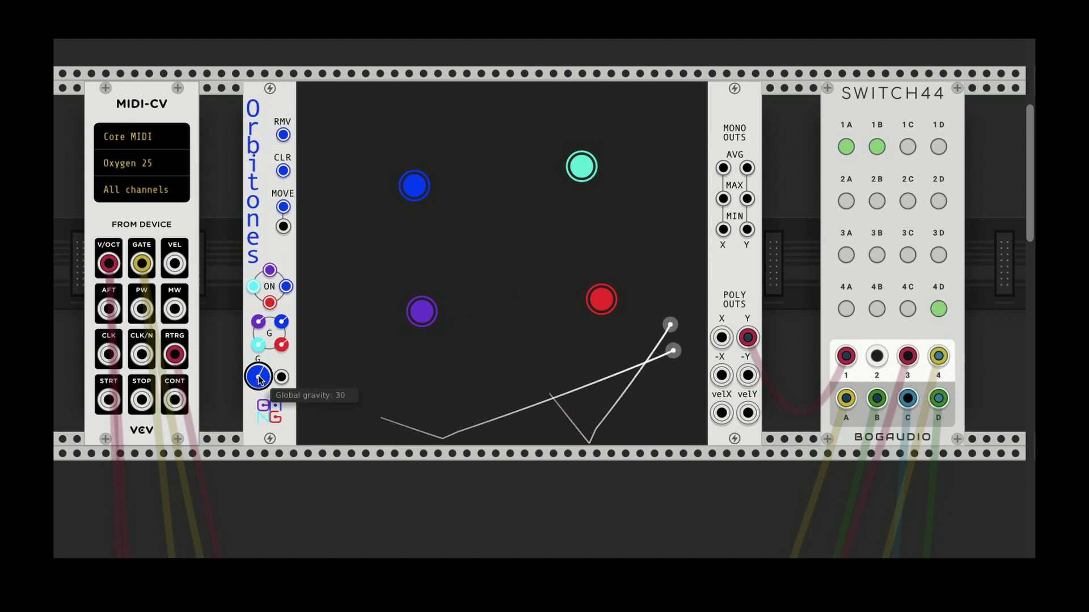
- Switch the Orbitones particle boundaries off
right_click(289, 107)
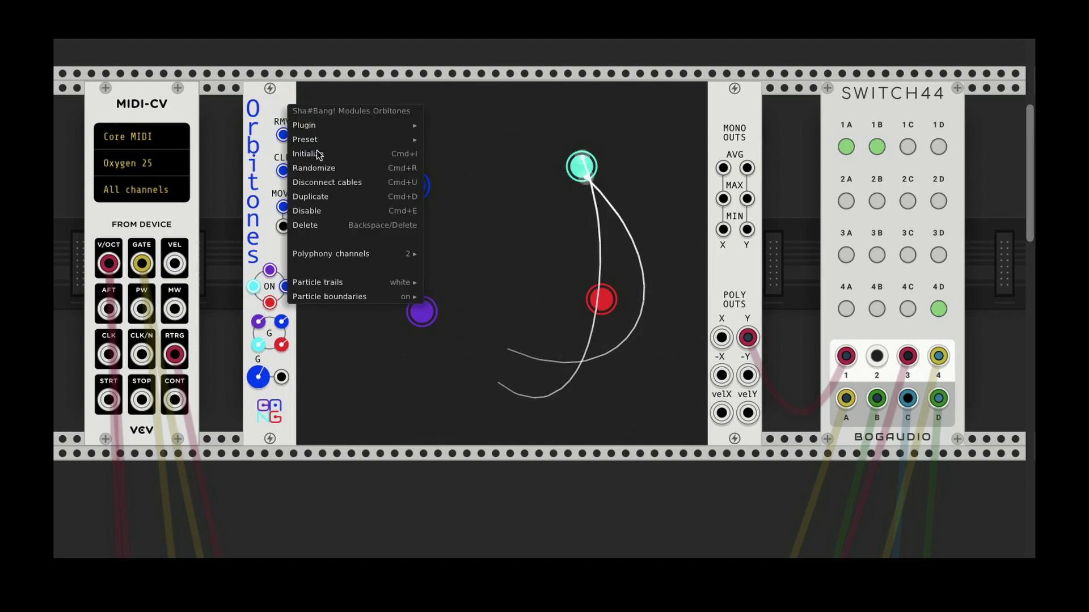
mouse_move(397, 295)
click(437, 308)
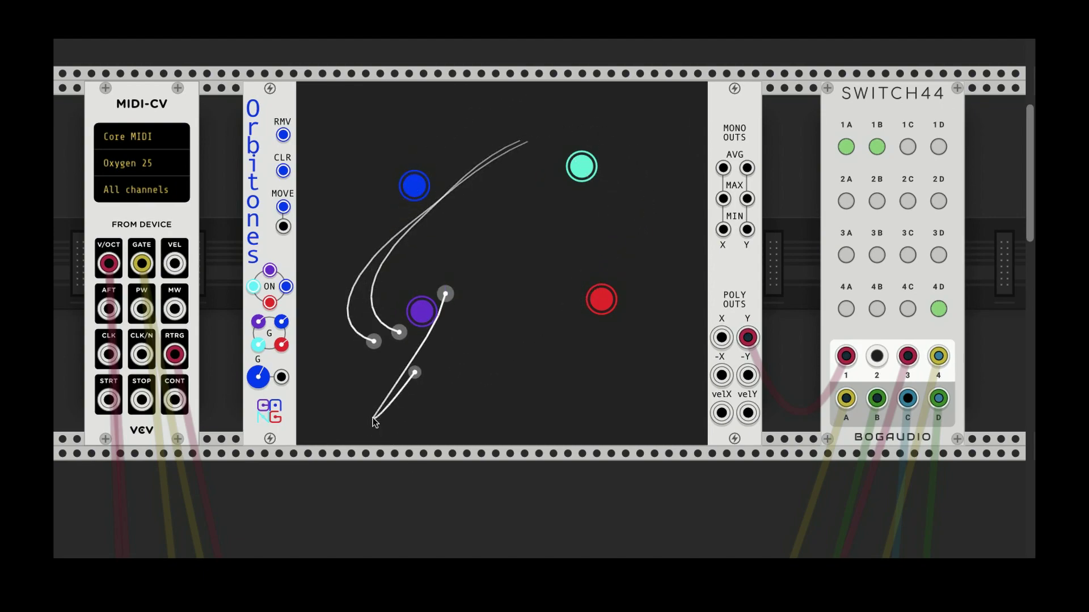
- Move the purple, red, blue and cyan attractors down into a spread-out row along the bottom of the Orbitones display
drag(422, 311, 400, 409)
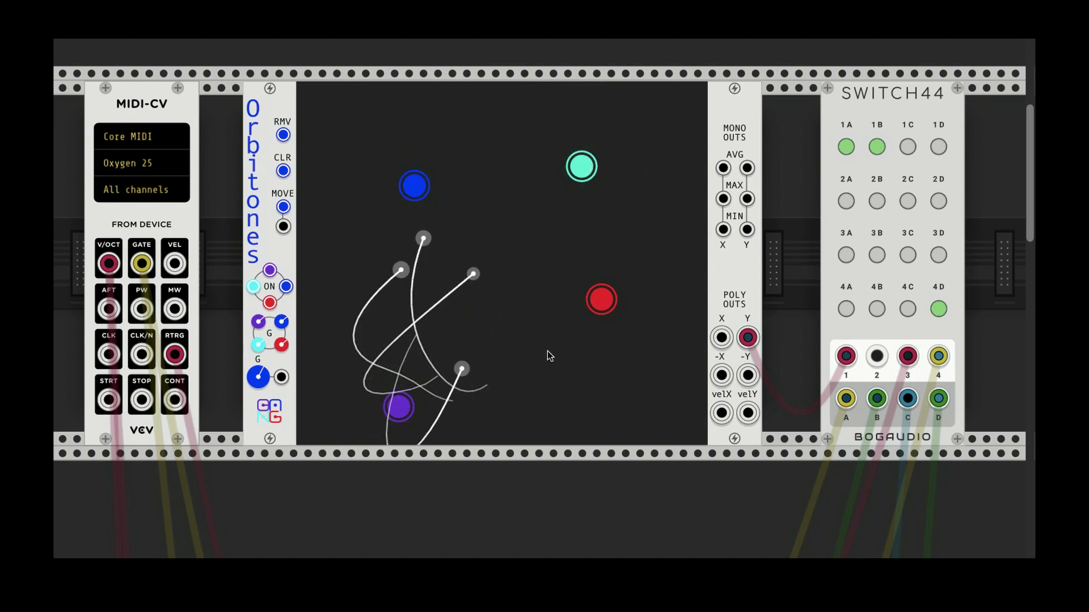
drag(601, 302, 624, 389)
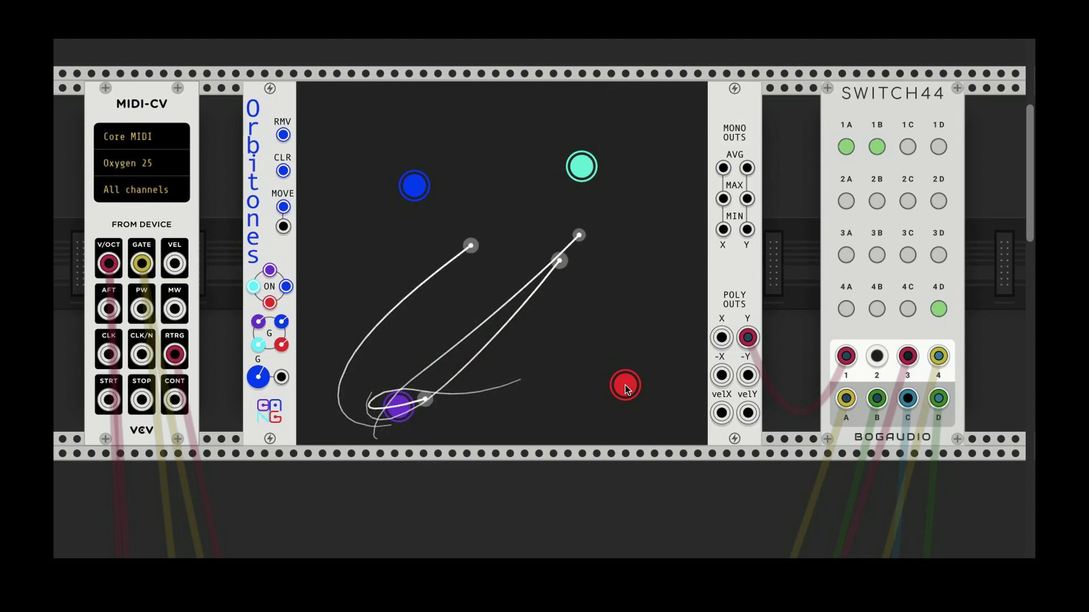
drag(414, 185, 502, 400)
drag(595, 373, 590, 376)
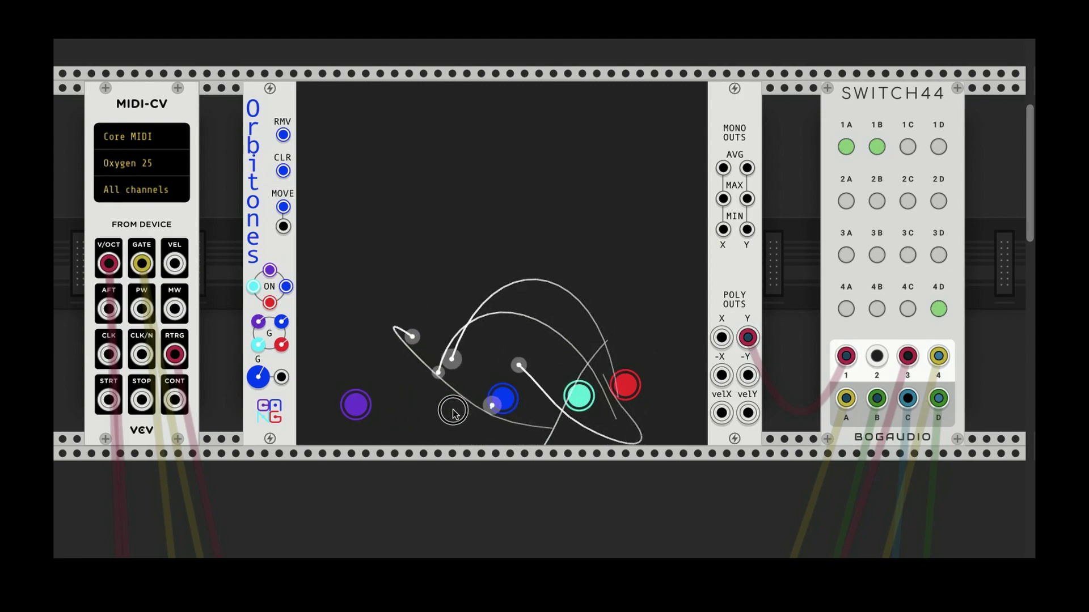
drag(504, 397, 455, 404)
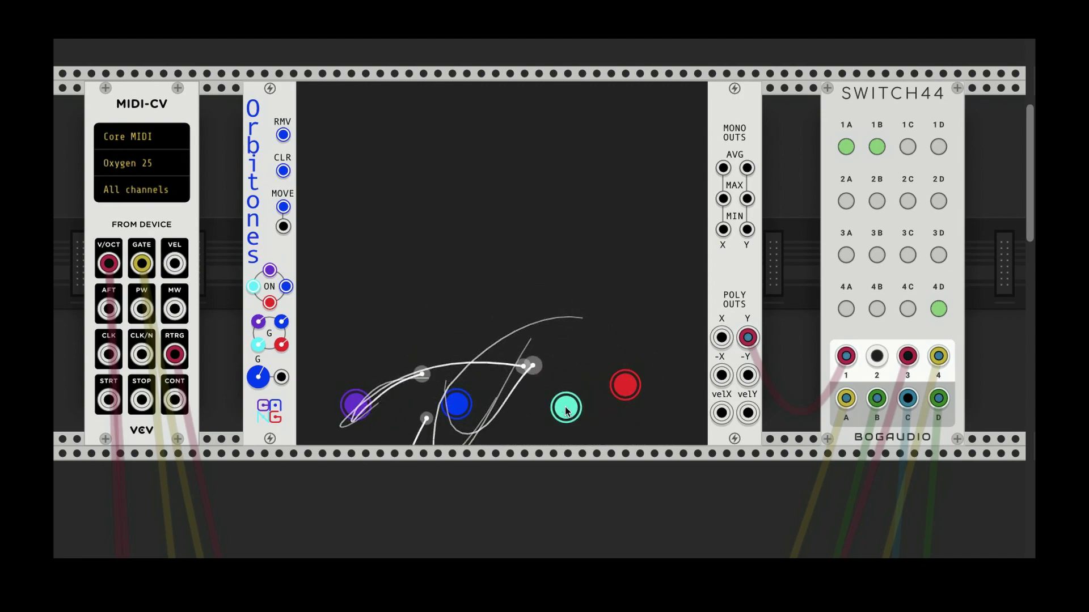
- Turn the Orbitones particle boundaries on and repatch the cable from the poly Y output to the mono MIN Y output
right_click(418, 311)
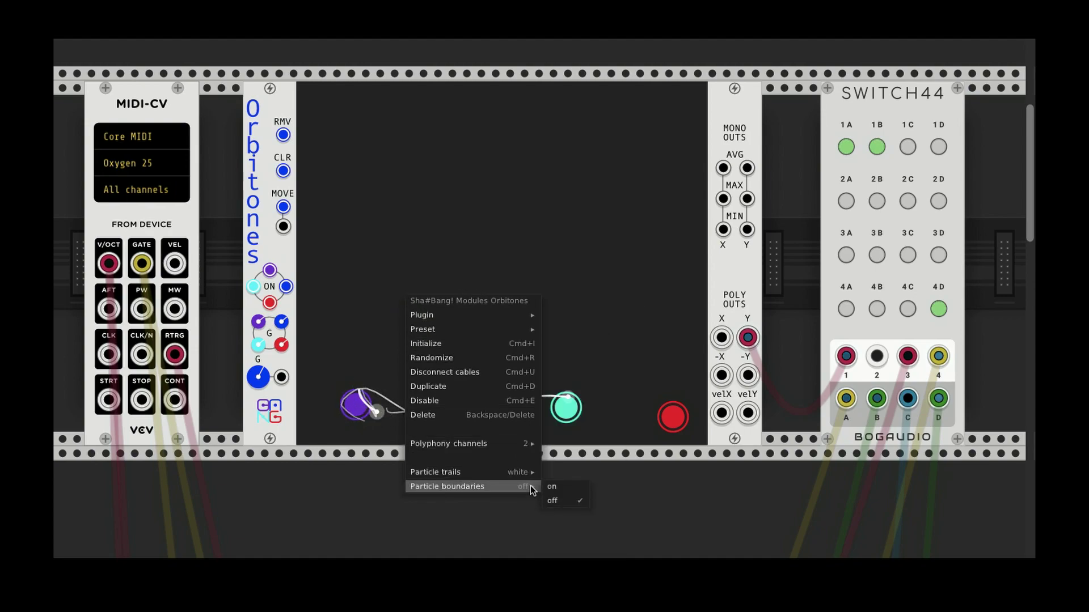
click(552, 489)
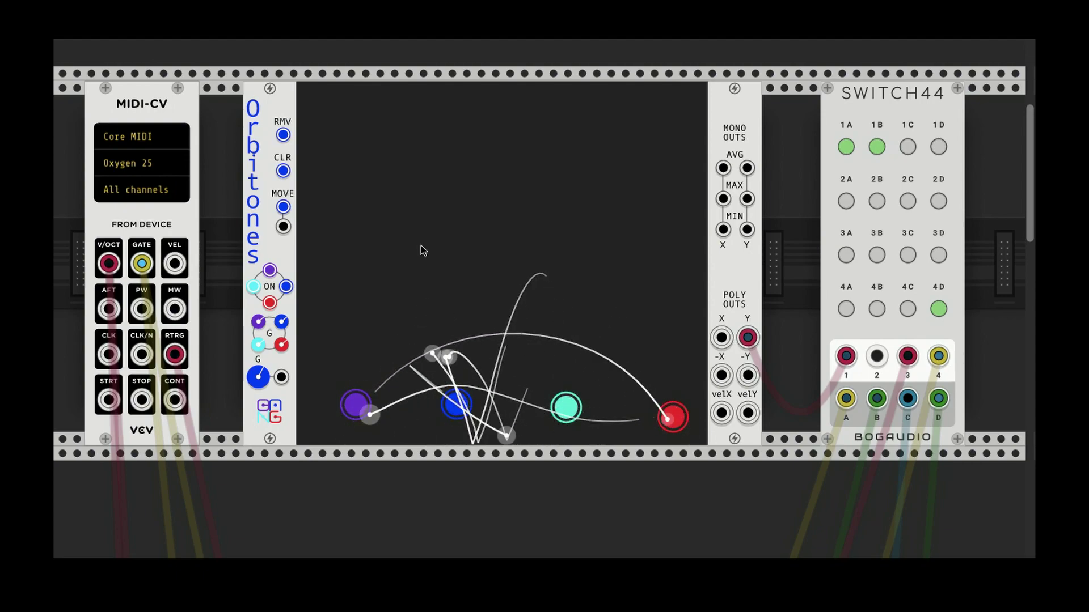
drag(747, 338, 747, 229)
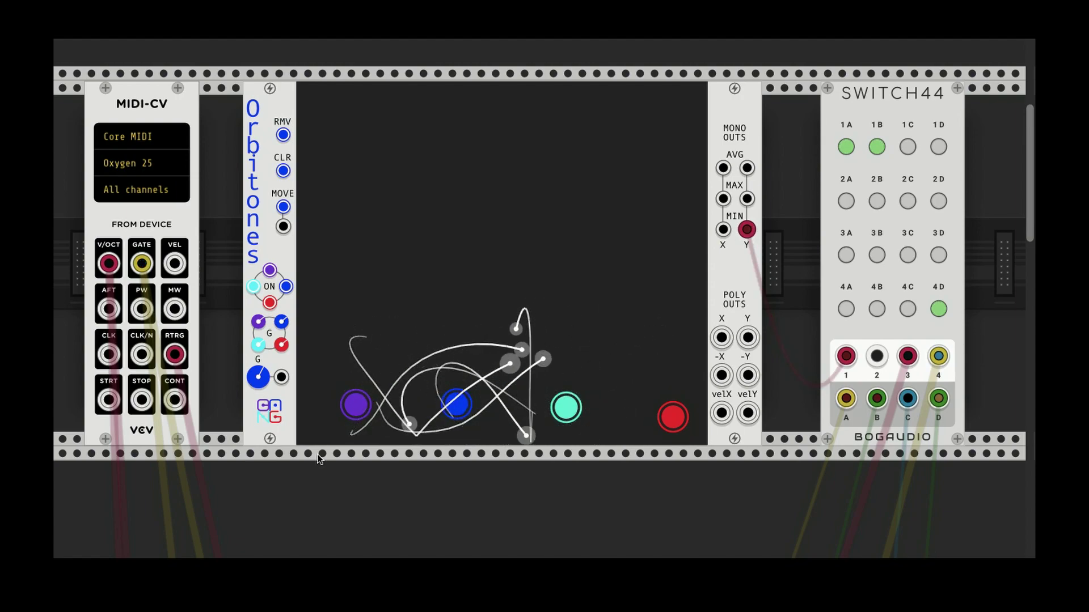
- Move the purple, blue, cyan and red attractors into a vertical column near the right edge of the Orbitones display
drag(355, 404, 675, 122)
drag(457, 401, 678, 192)
drag(567, 405, 686, 265)
drag(673, 415, 666, 388)
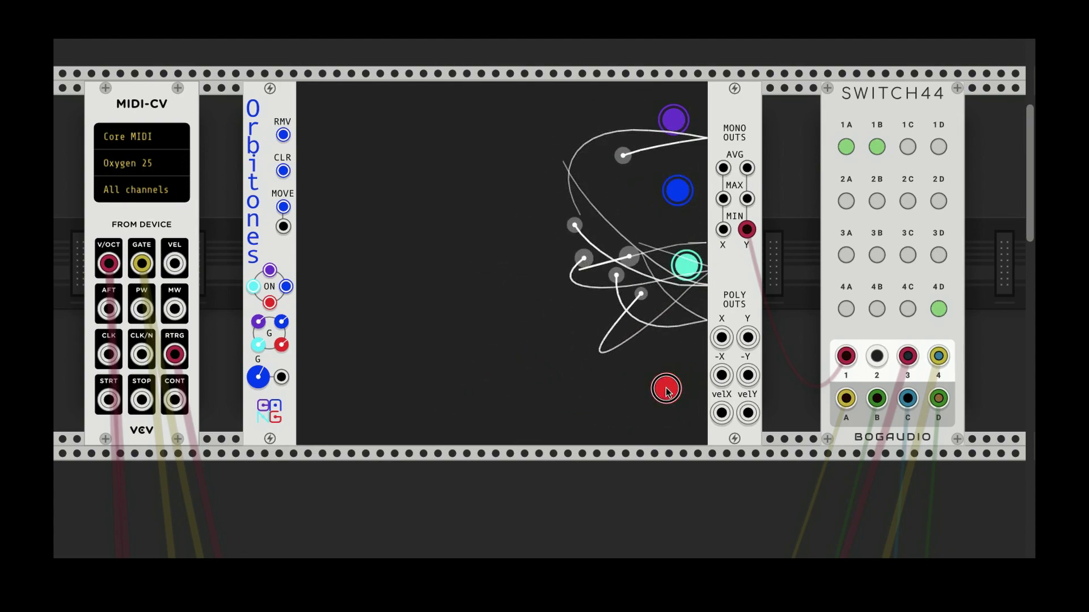
drag(686, 264, 656, 263)
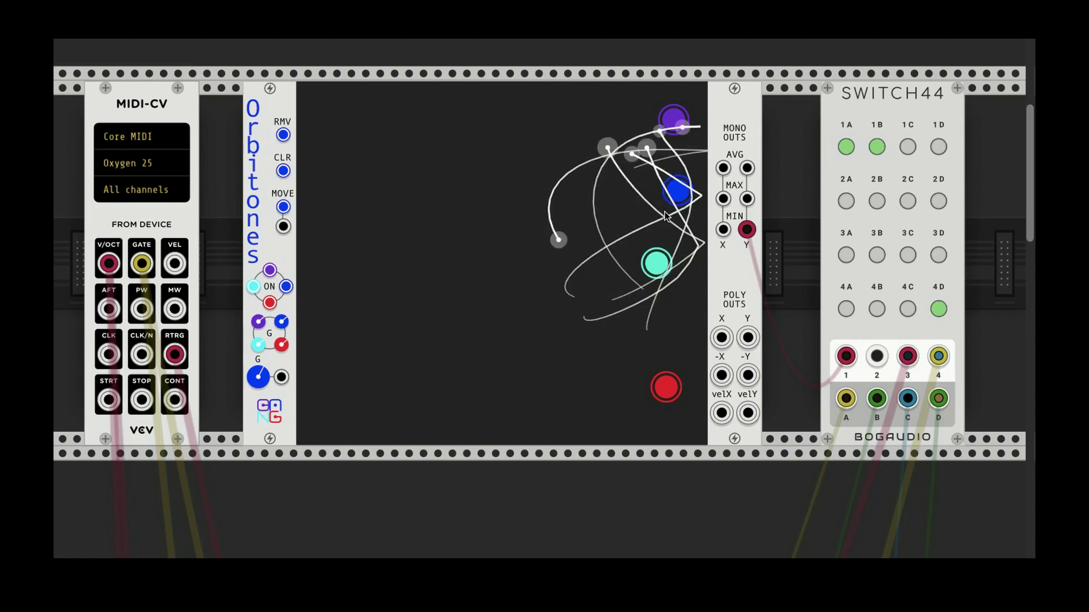
drag(674, 192, 664, 195)
- Repatch the cable from mono MIN Y to the poly X output, and from there to the mono AVG X output
drag(747, 230, 718, 338)
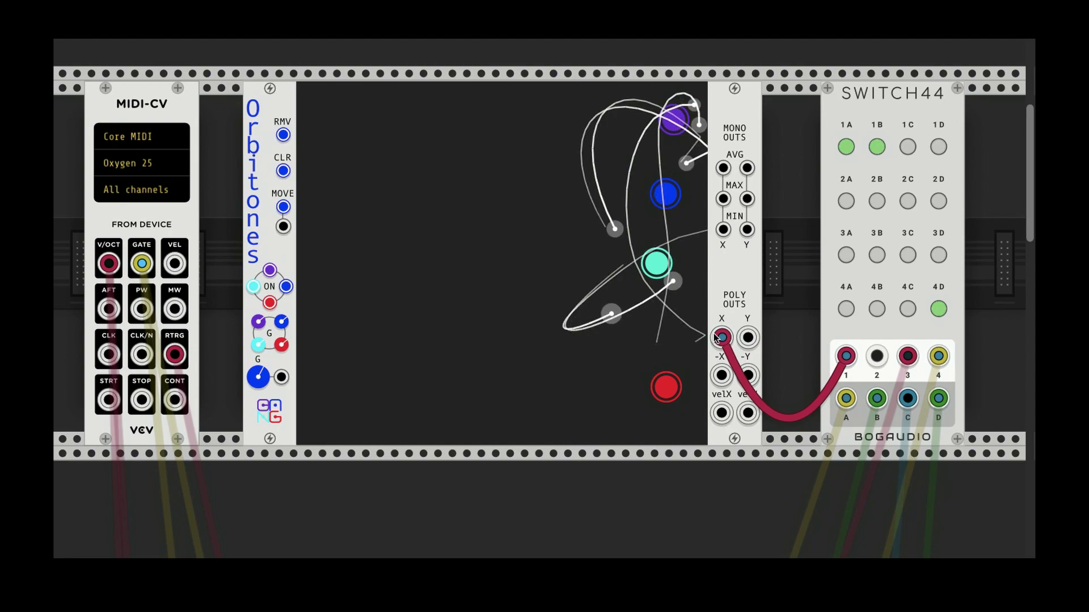
drag(723, 338, 723, 168)
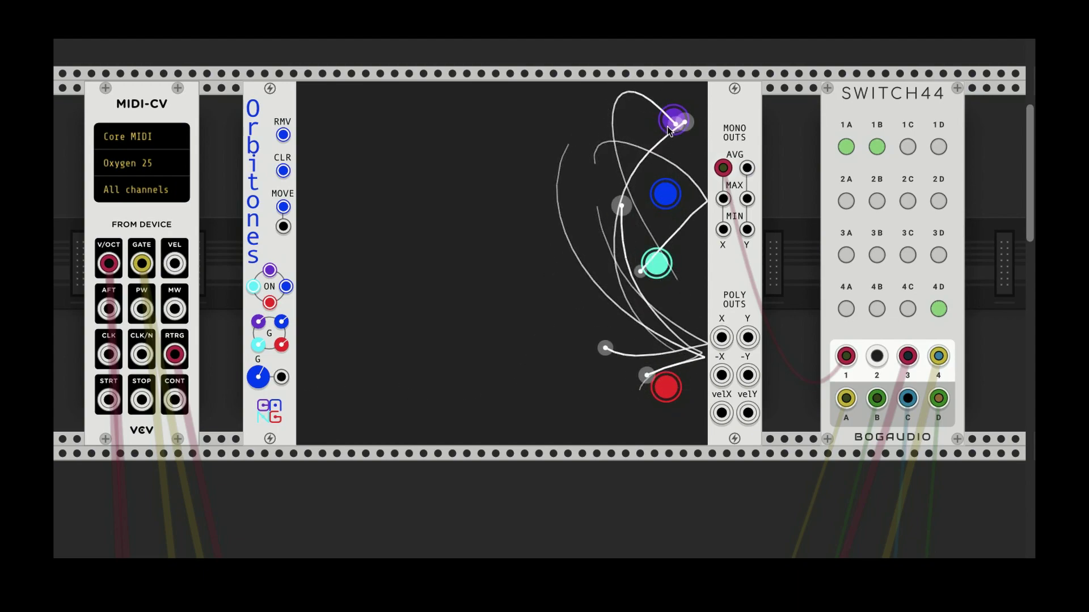
- Rearrange the attractors into a square around the display's centre: purple and cyan above, blue and red below
drag(673, 120, 431, 190)
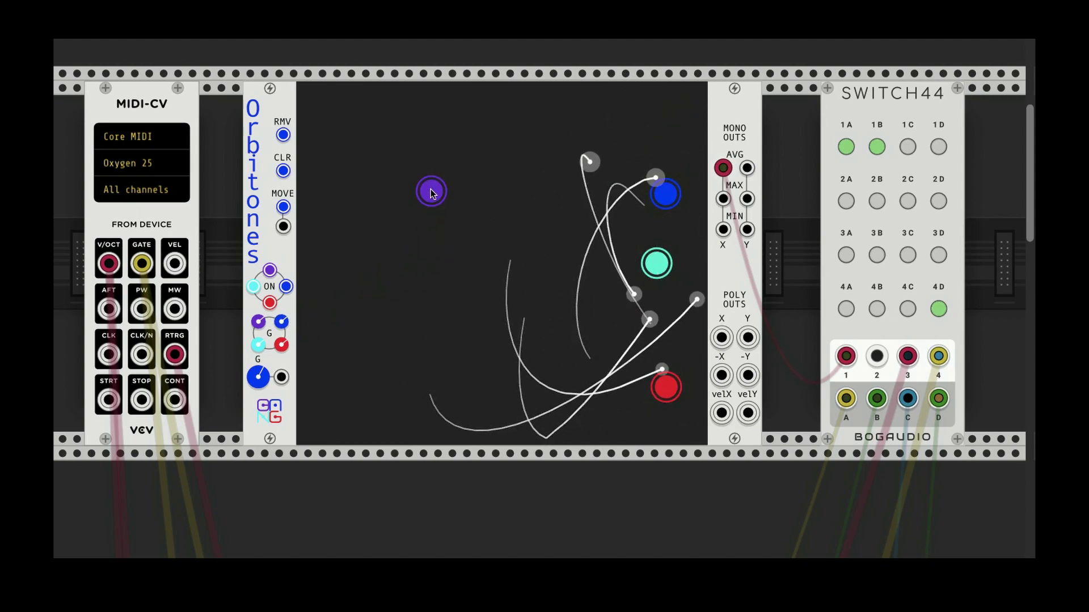
drag(656, 197, 431, 332)
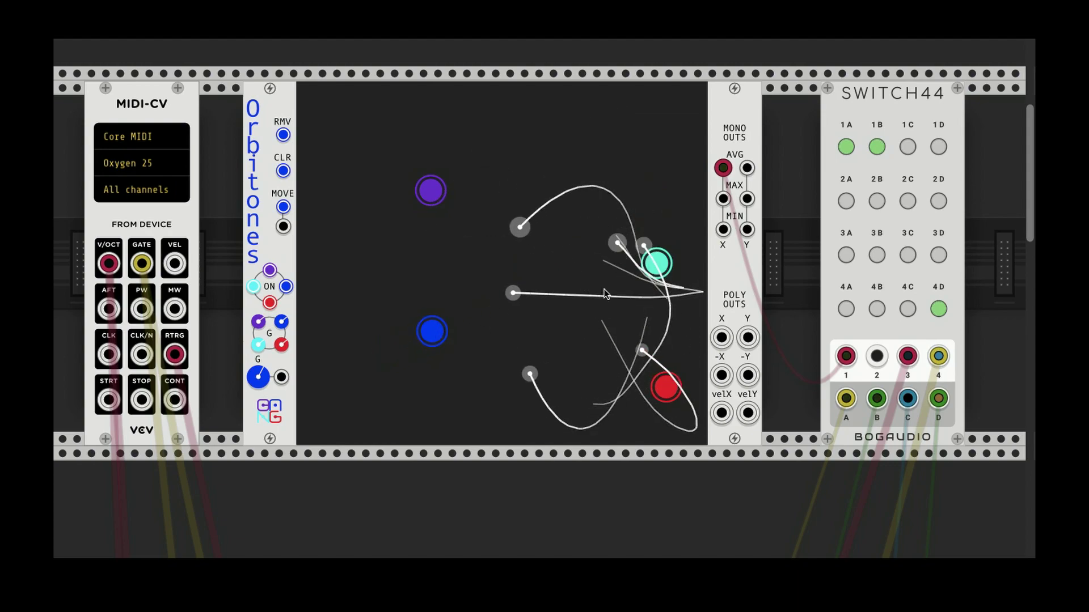
drag(656, 263, 588, 209)
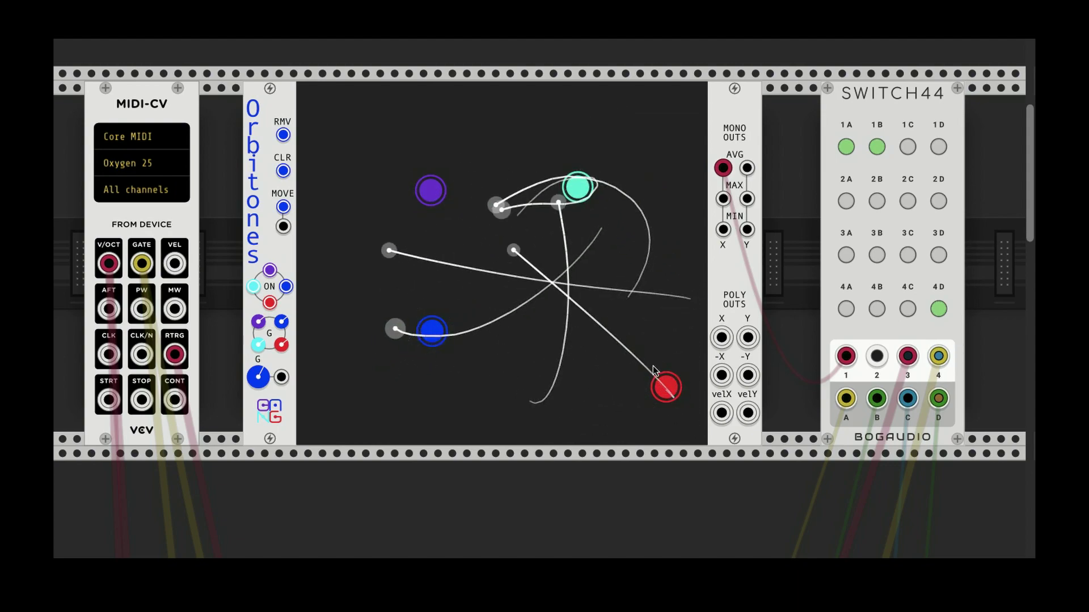
drag(661, 386, 579, 340)
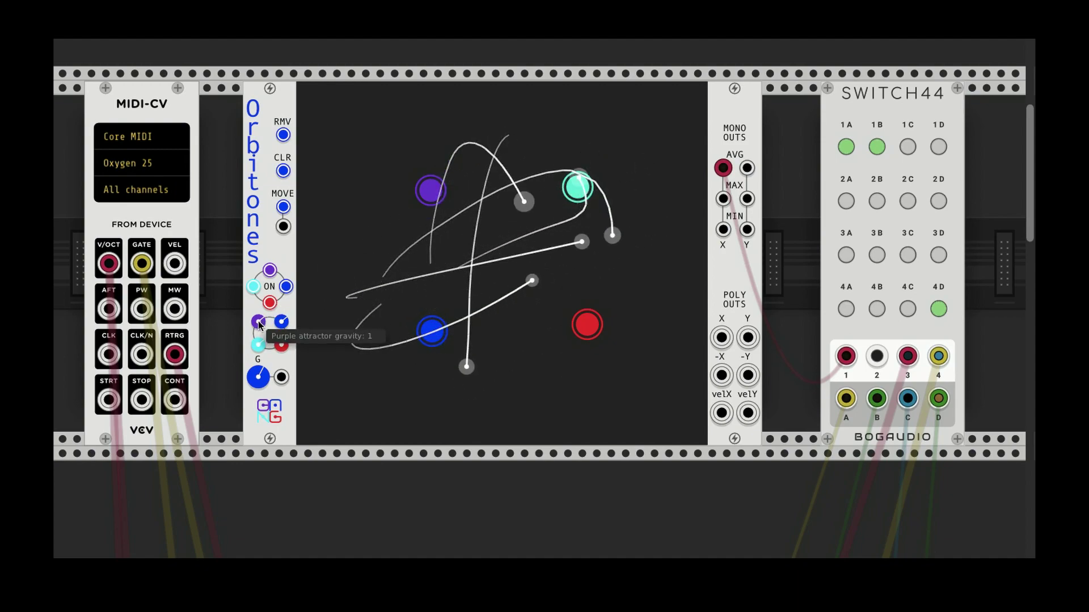
- Adjust the purple attractor's individual gravity and nudge the purple attractor slightly to the right
mouse_move(258, 324)
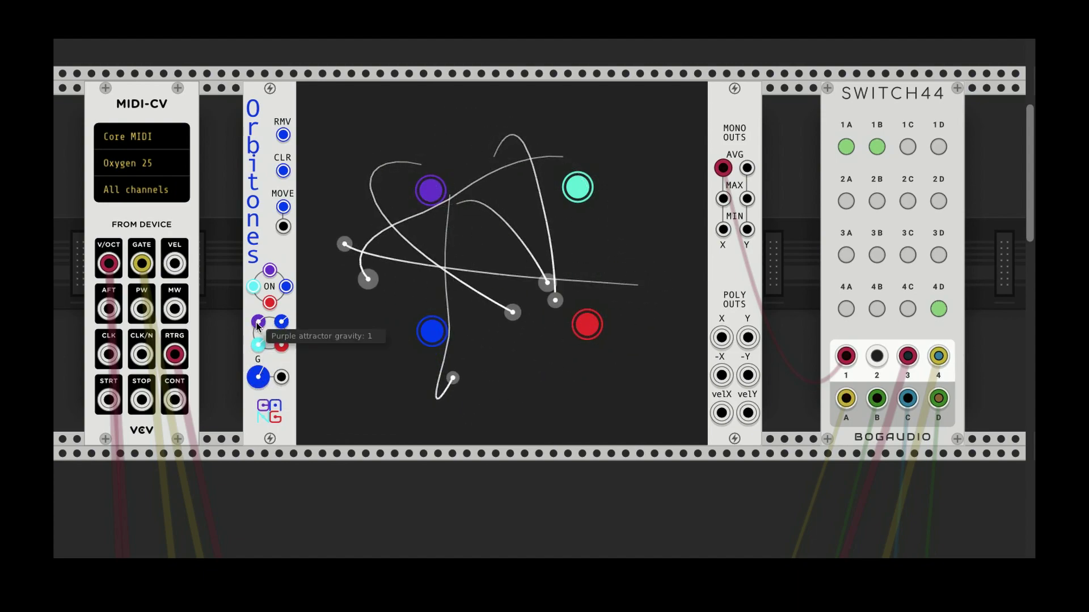
drag(258, 324, 372, 104)
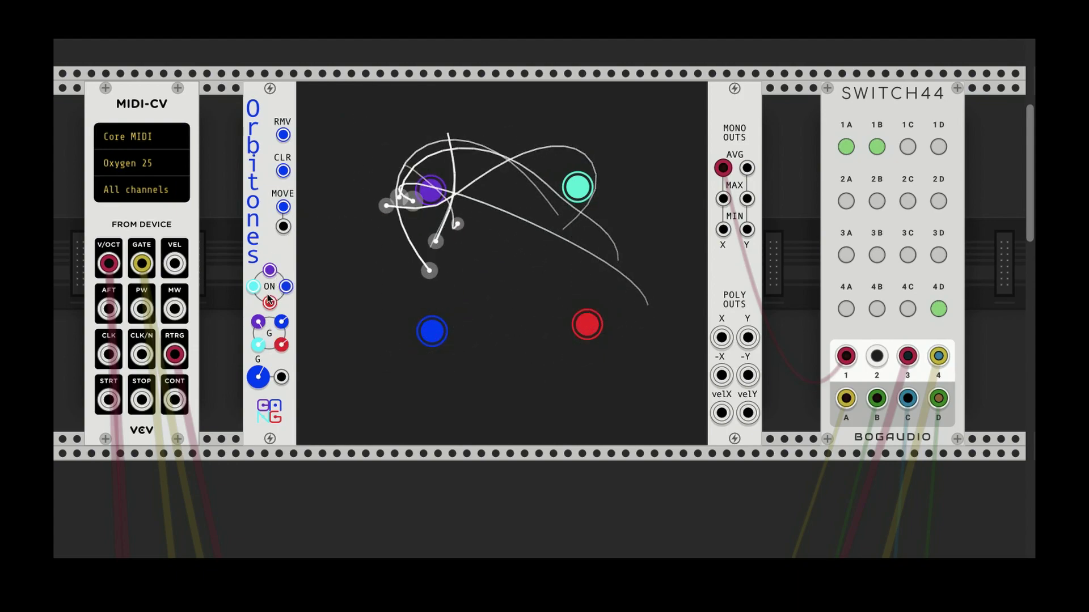
scroll(272, 294, left, 1)
mouse_move(267, 325)
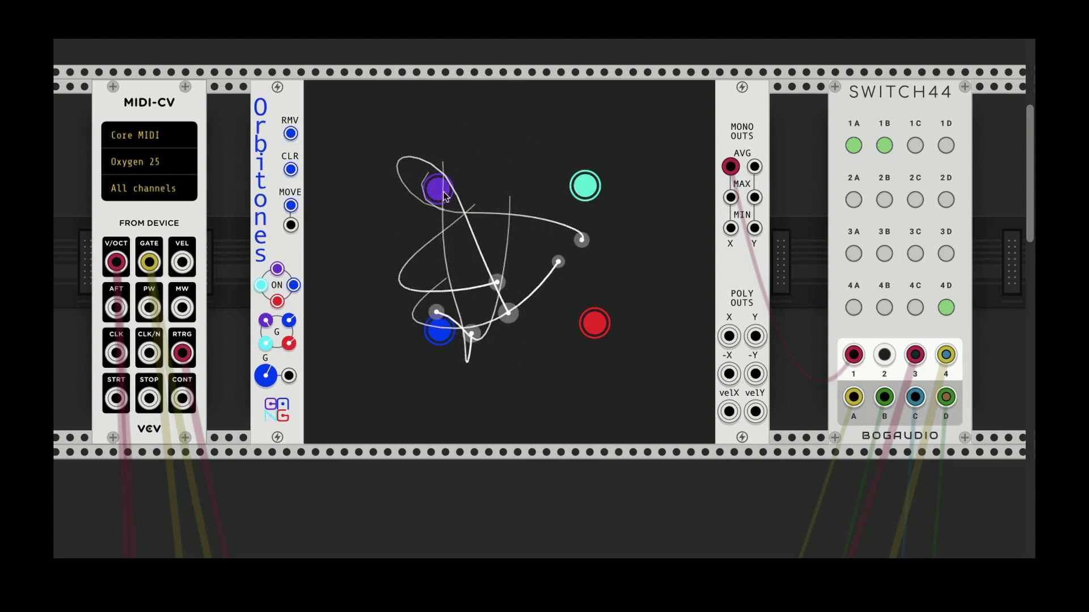
mouse_move(437, 190)
mouse_down()
mouse_move(421, 161)
mouse_move(442, 192)
mouse_up()
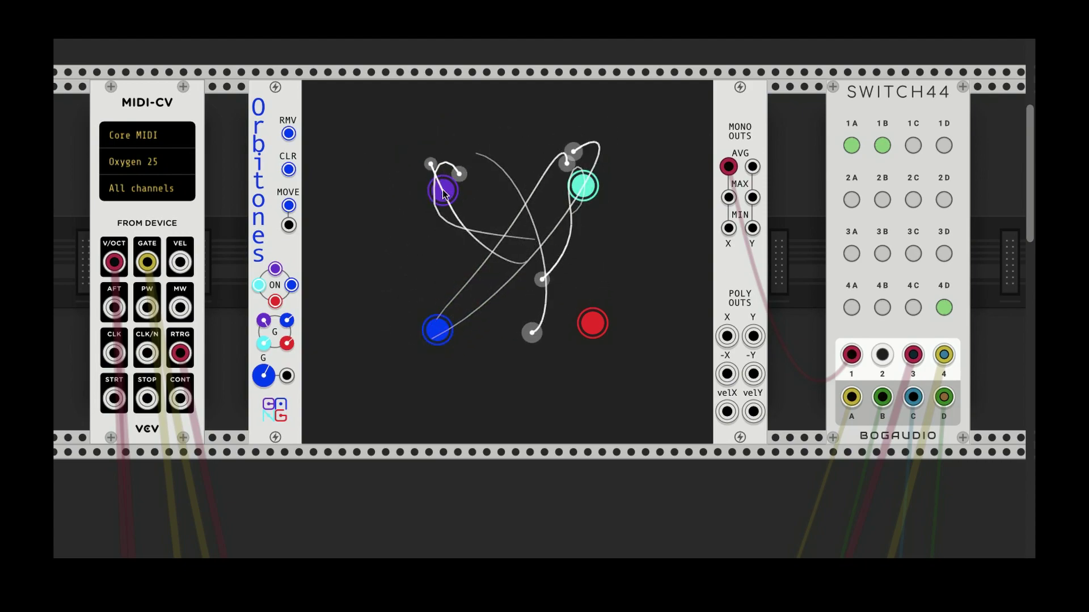
- Set the individual gravity of the cyan, blue and red attractors to -1
right_click(271, 326)
right_click(266, 344)
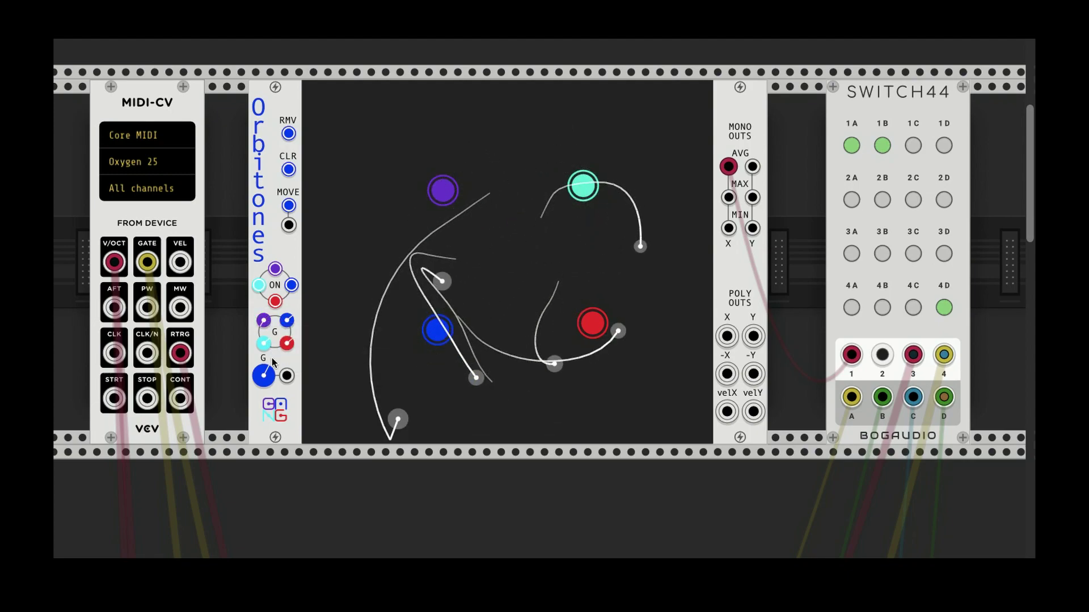
right_click(267, 345)
text(-1)
key(Return)
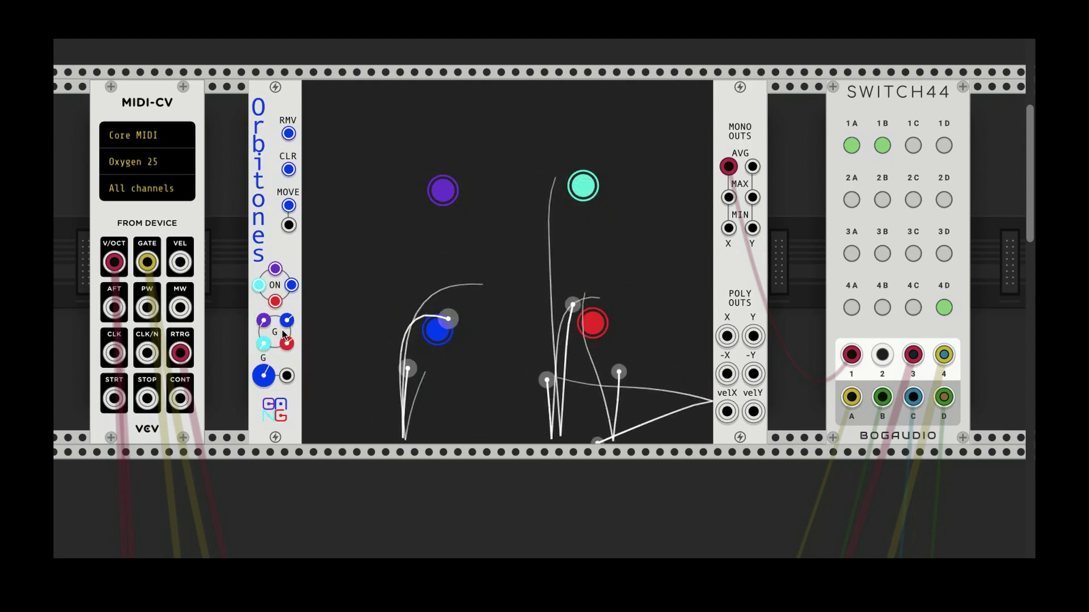
right_click(287, 322)
text(-1)
key(Return)
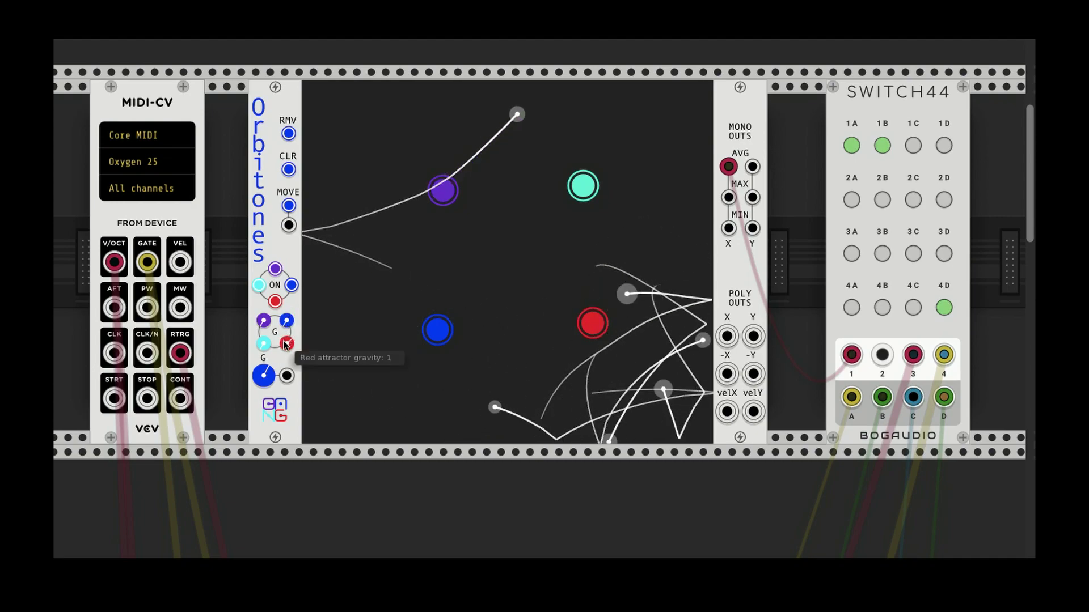
right_click(286, 343)
text(-1)
key(Return)
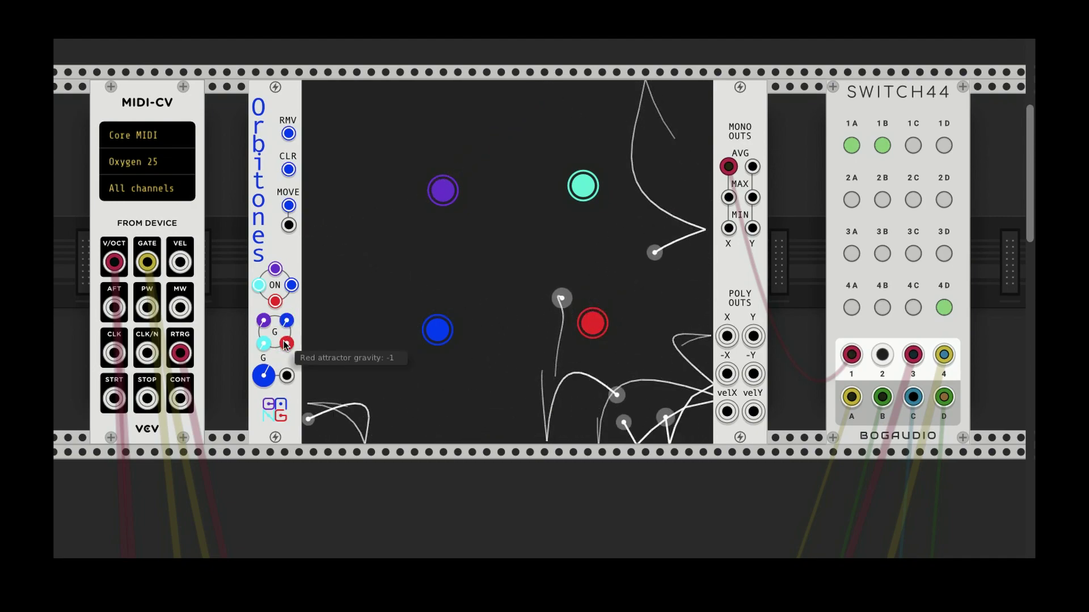
- Repatch the cable from the mono AVG X output to the poly Y output of Orbitones
scroll(423, 291, up, 5)
scroll(449, 312, down, 4)
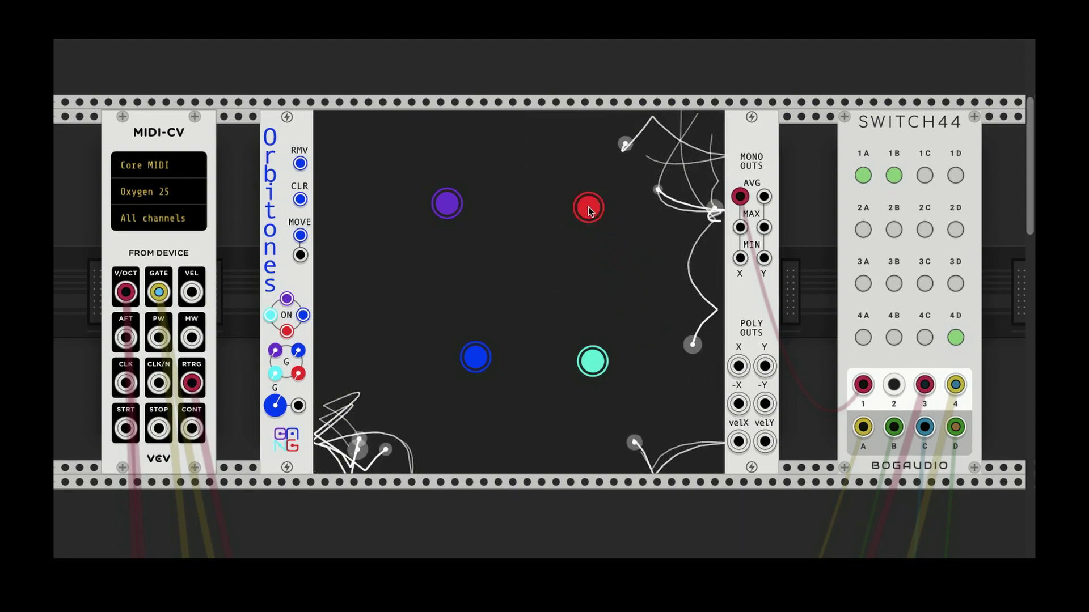
drag(740, 197, 765, 365)
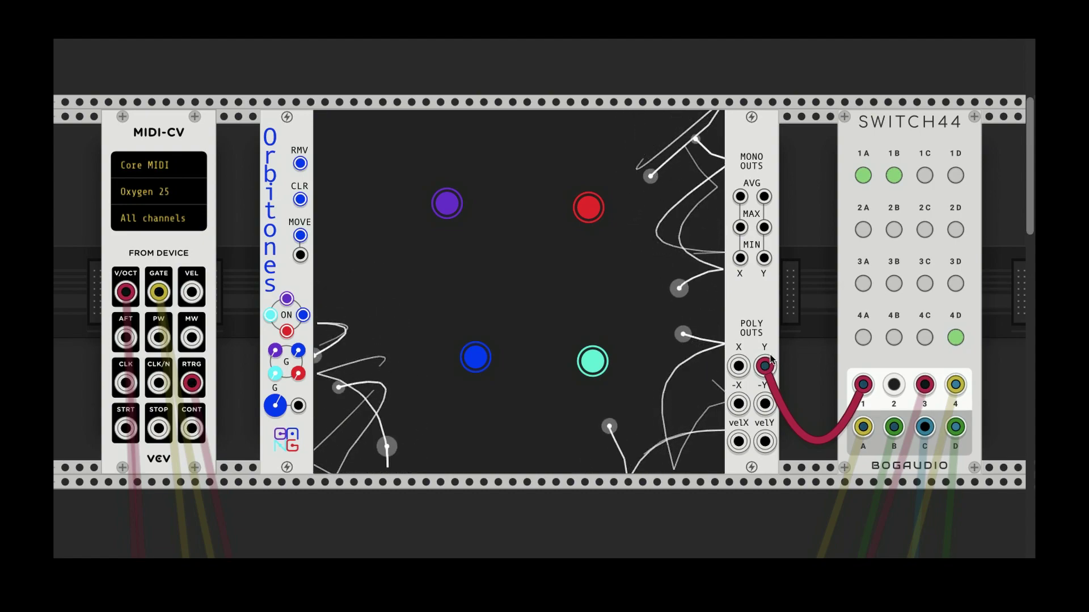
- Set the Orbitones polyphony to 8 channels and raise the MIDI-CV polyphony channels to match
right_click(749, 309)
mouse_move(861, 453)
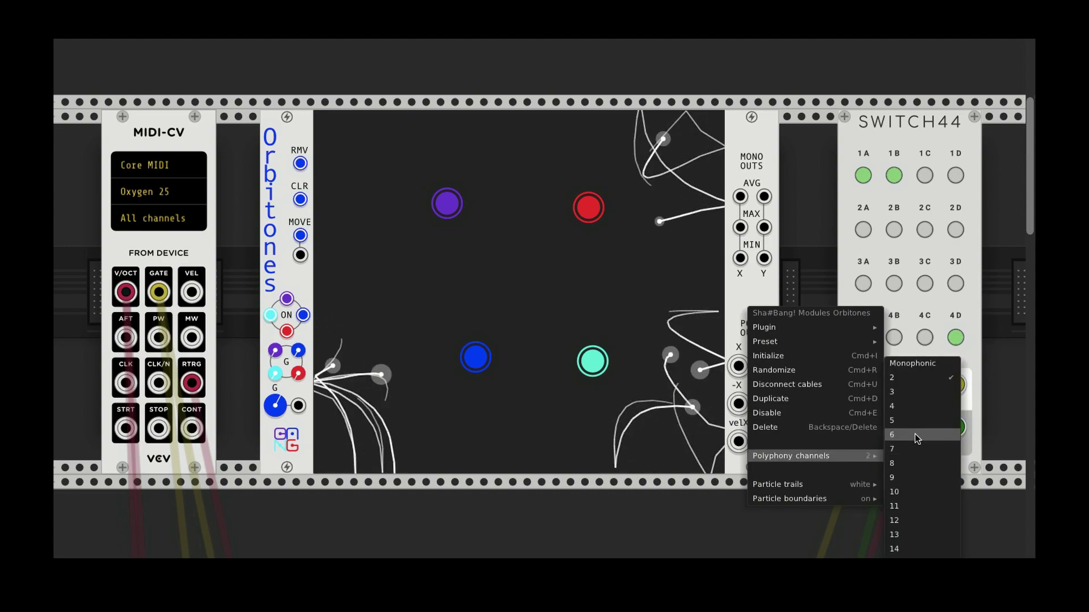
click(919, 463)
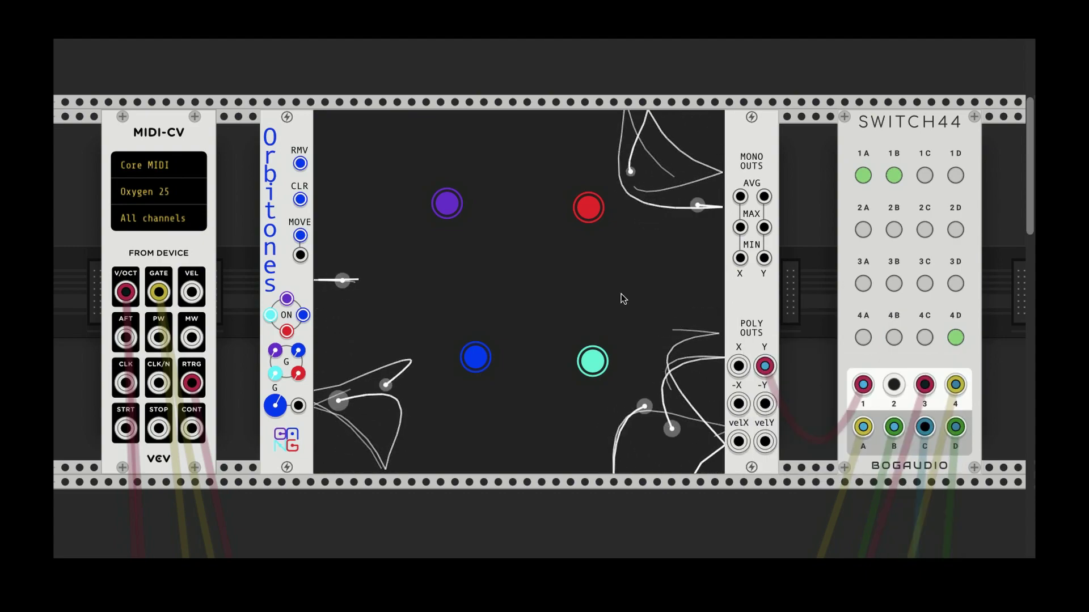
right_click(160, 139)
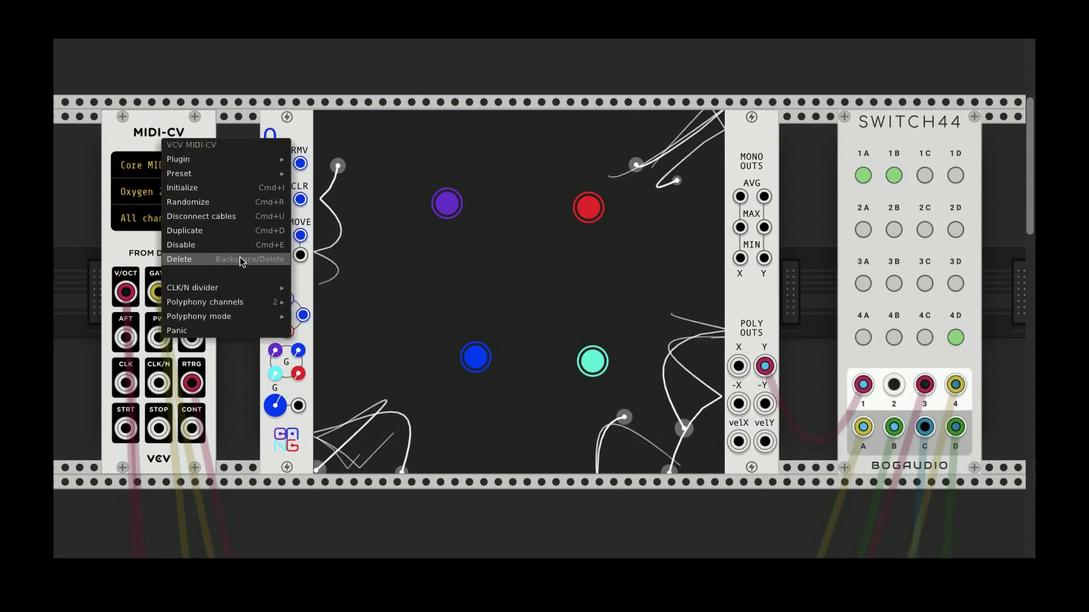
mouse_move(266, 303)
click(336, 399)
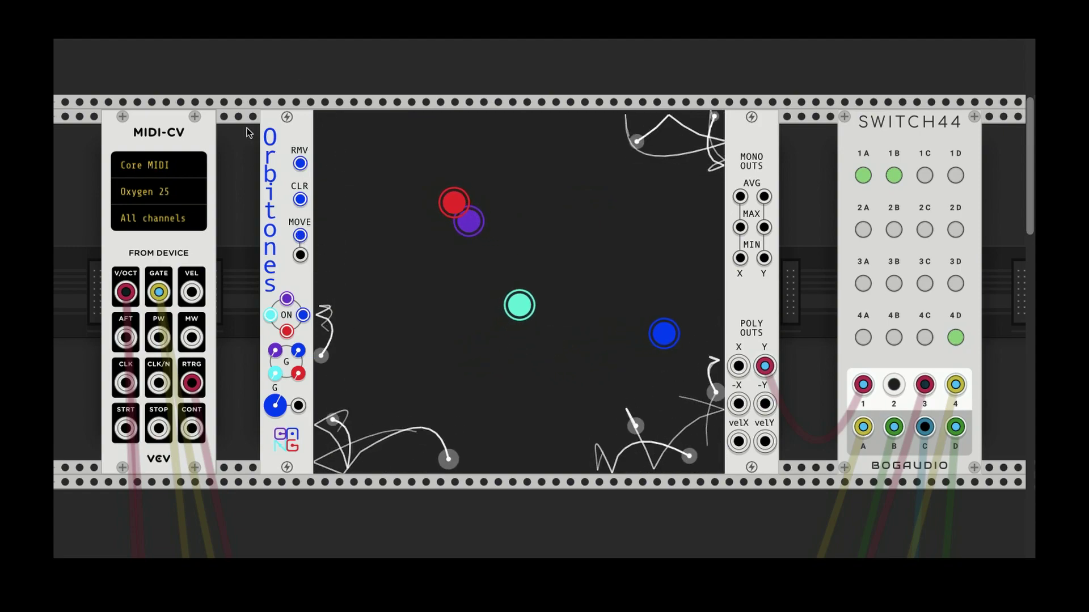
- Set the Orbitones particle trails to red/blue shift
scroll(304, 168, down, 5)
scroll(304, 168, up, 5)
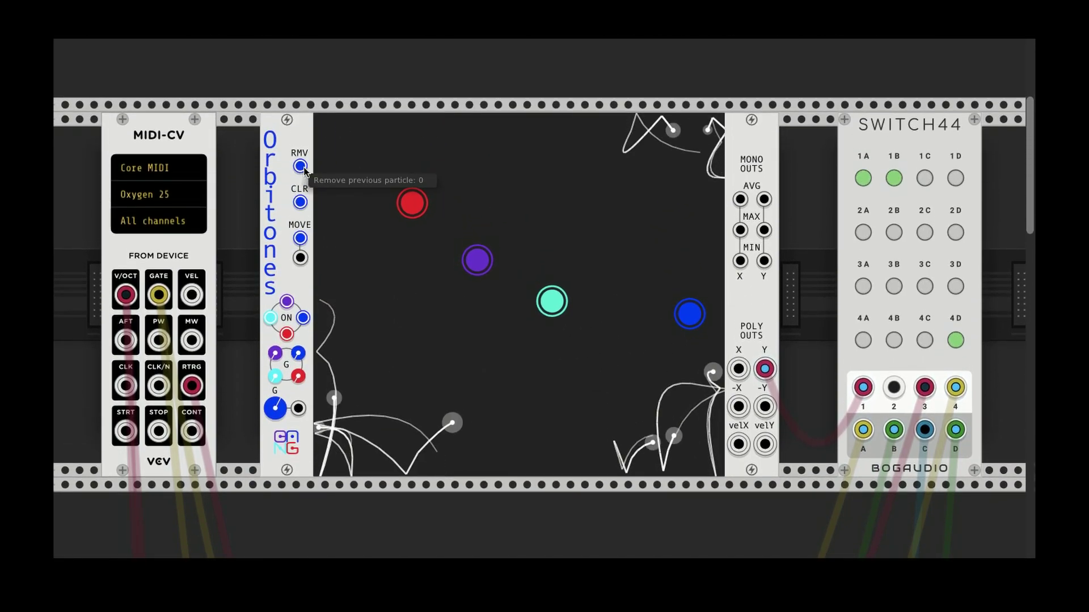
right_click(373, 152)
mouse_move(486, 335)
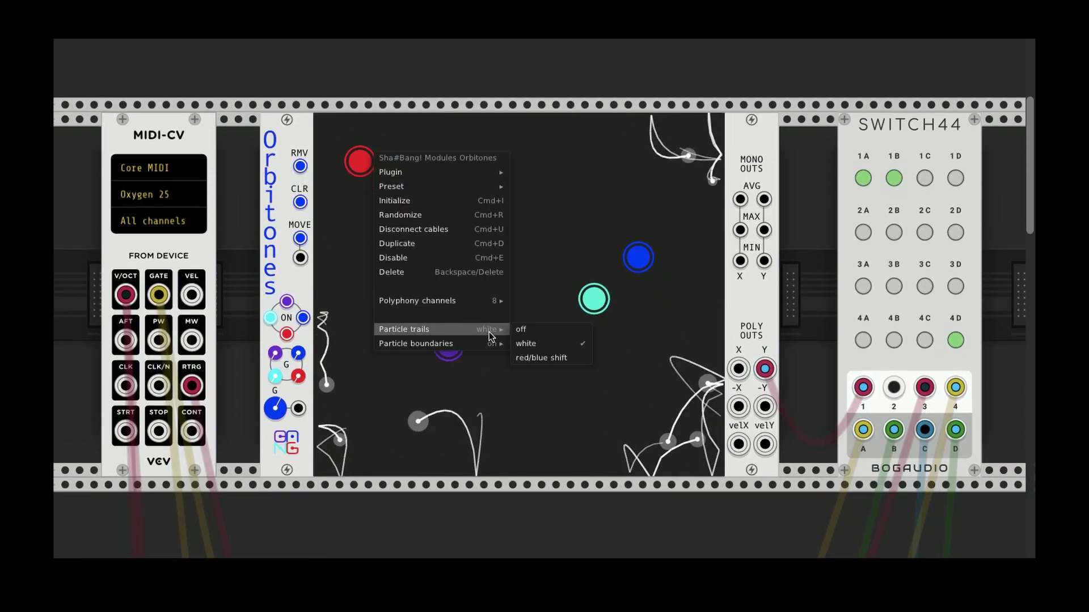
click(542, 358)
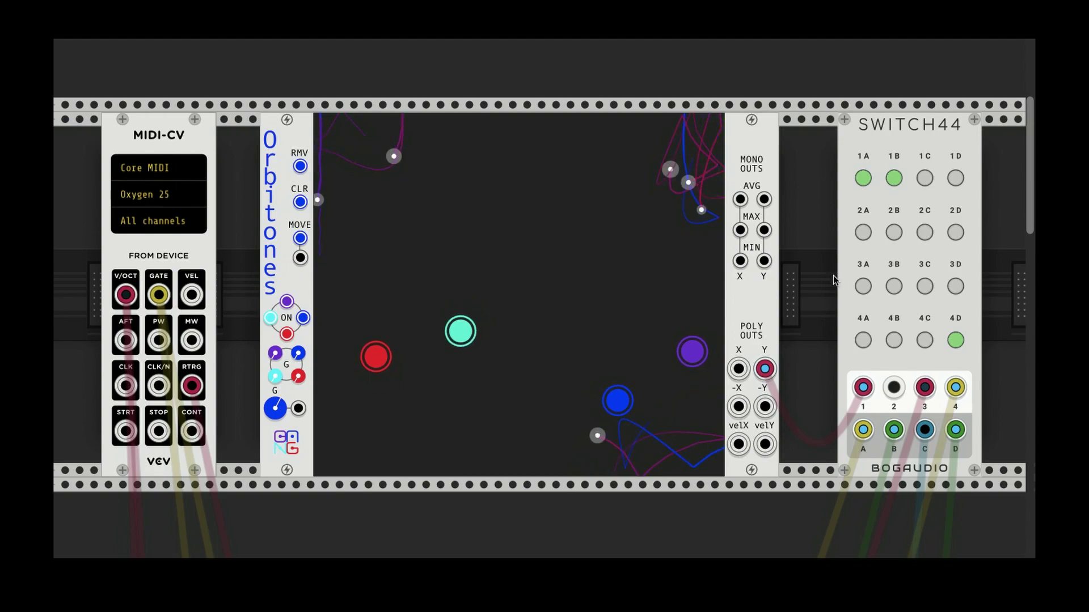
click(925, 286)
click(955, 340)
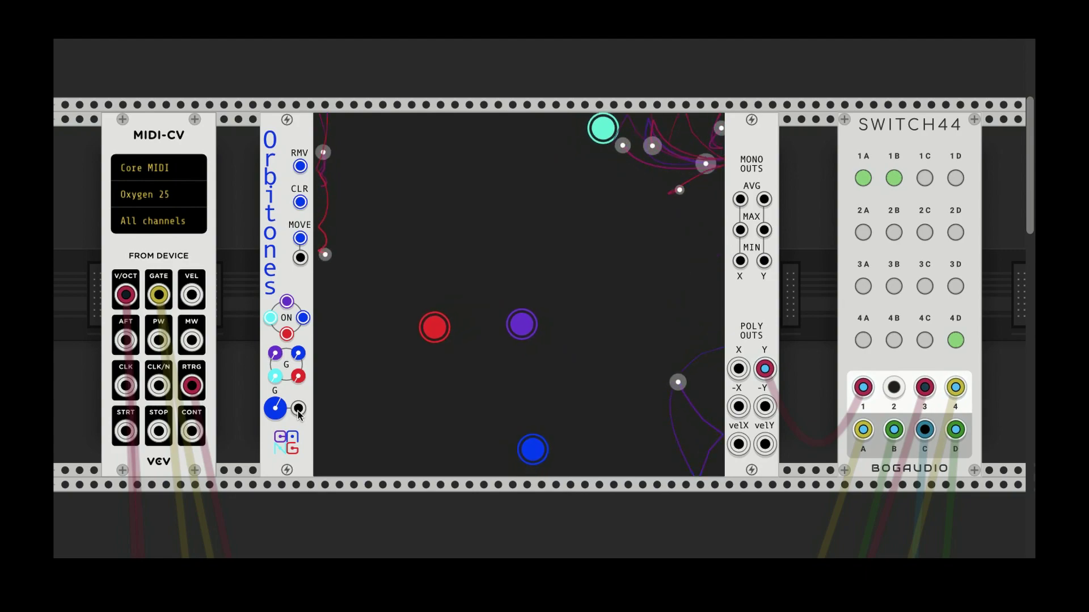
- Turn the global gravity of Orbitones up towards its maximum and reset it to 30
mouse_move(266, 416)
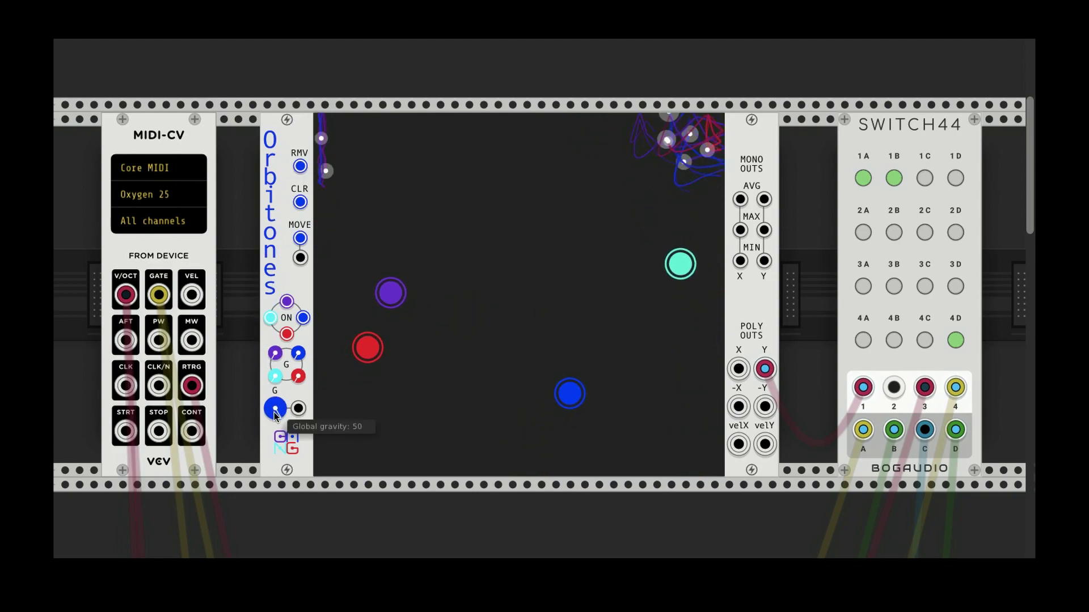
drag(276, 408, 277, 395)
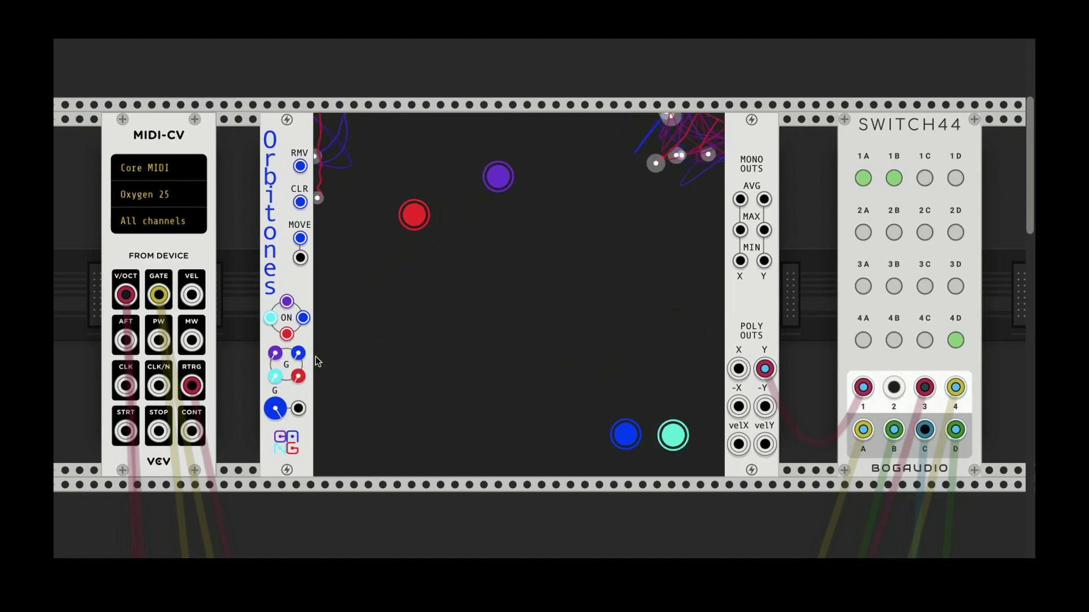
drag(277, 409, 279, 409)
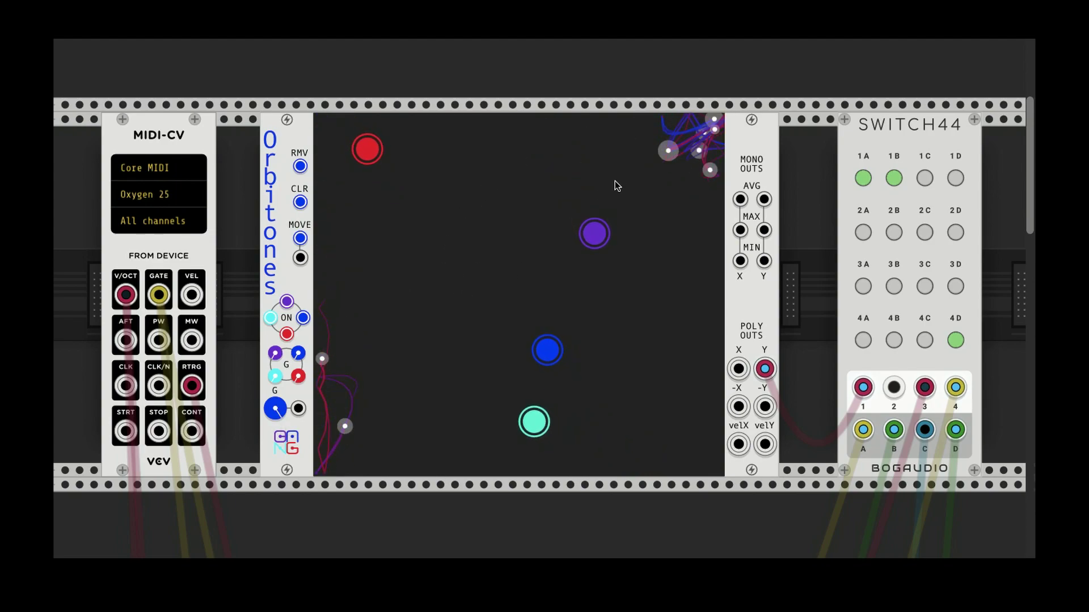
double_click(276, 408)
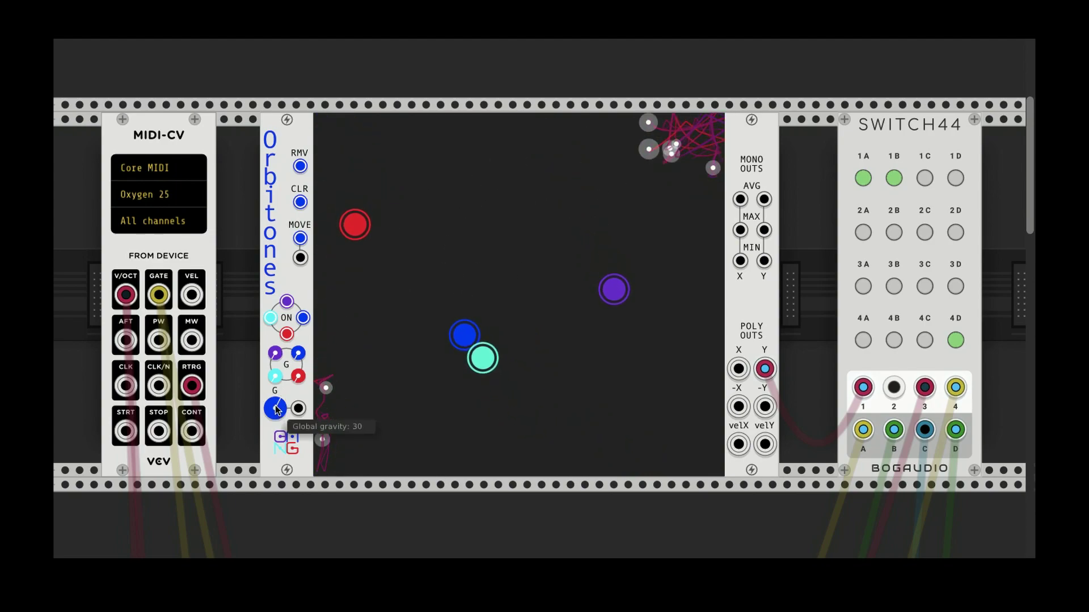
- Turn the global gravity of Orbitones down close to its minimum, keeping the cable patched to the poly Y output
drag(277, 410, 328, 489)
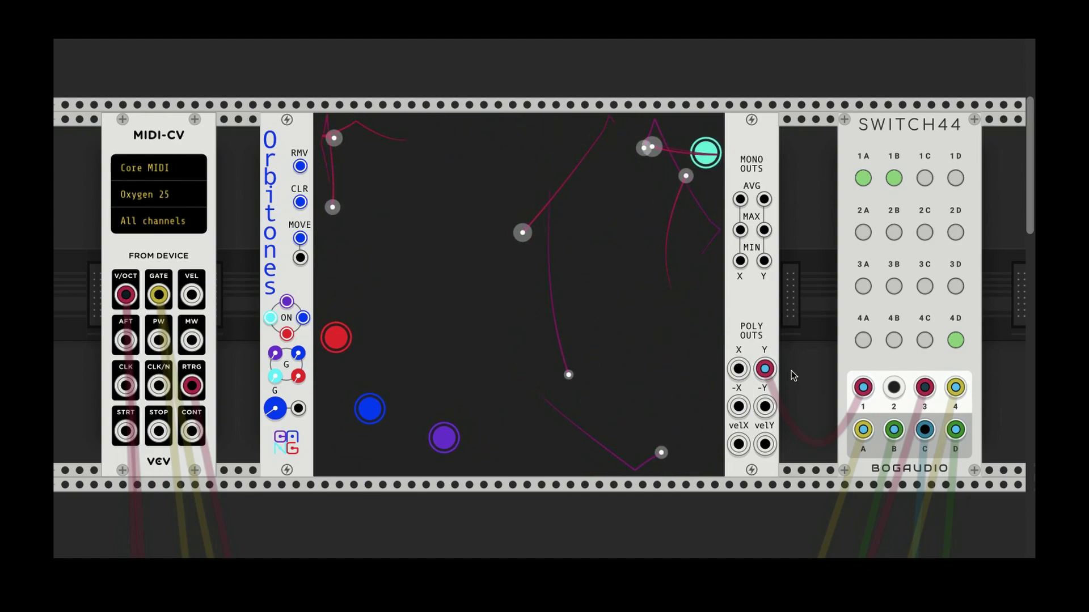
mouse_move(764, 370)
mouse_down()
mouse_move(766, 407)
mouse_move(764, 369)
mouse_up()
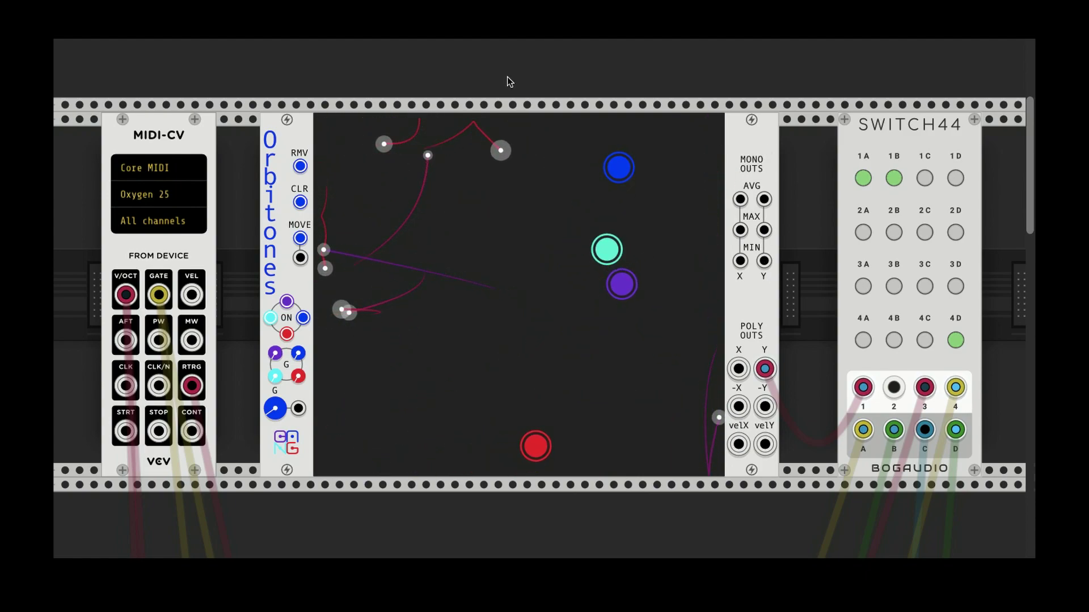
- Add several new particles near the centre of the Orbitones display
click(505, 272)
click(506, 271)
click(537, 277)
click(538, 280)
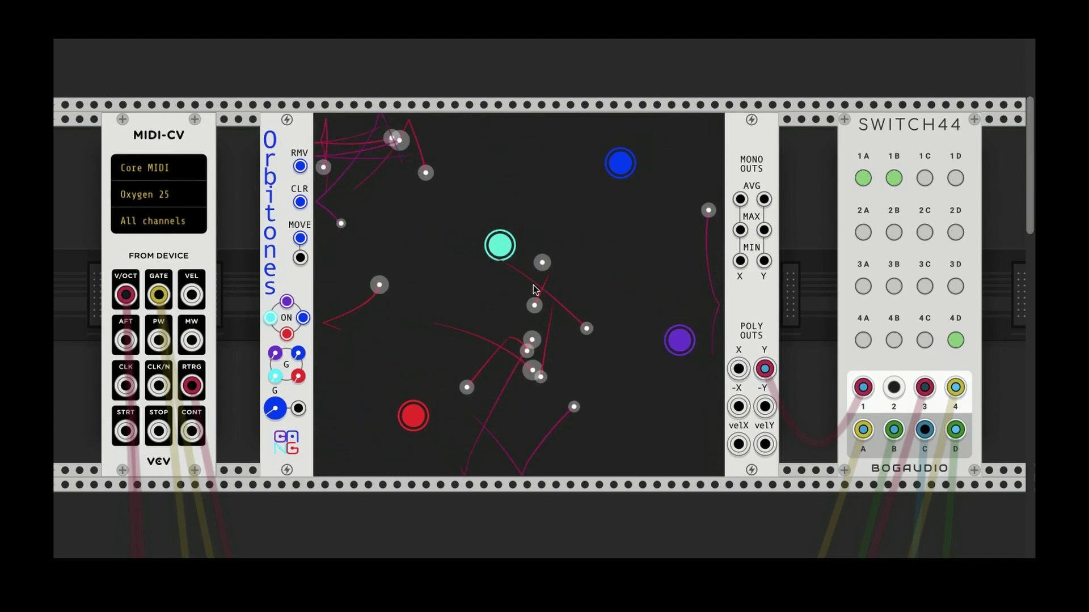